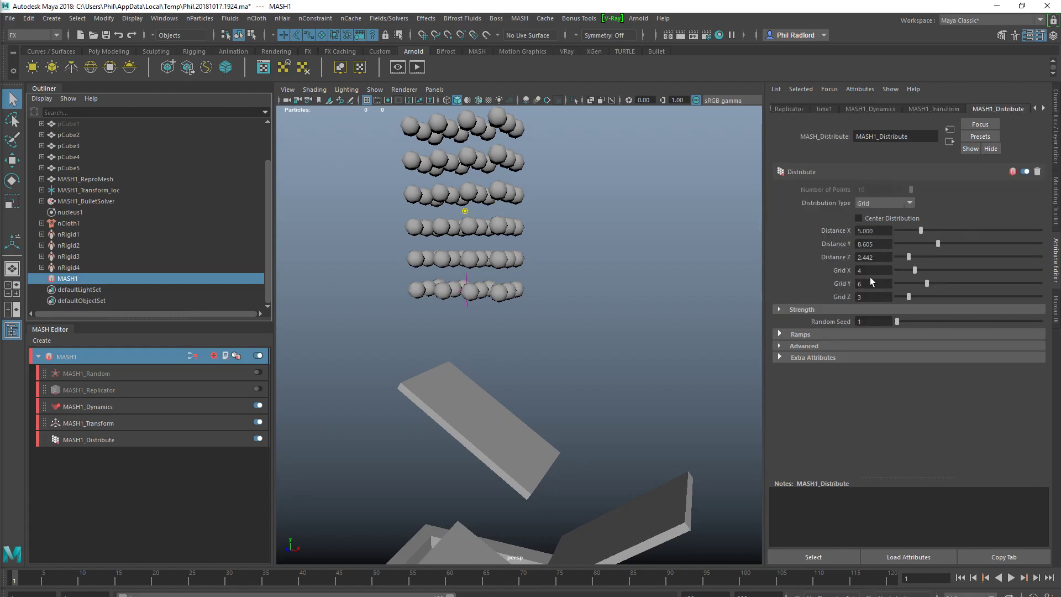
Step: Reduce the MASH distribution to a single ball by setting Grid X, Grid Y and Grid Z to 1
text(1)
key(Tab)
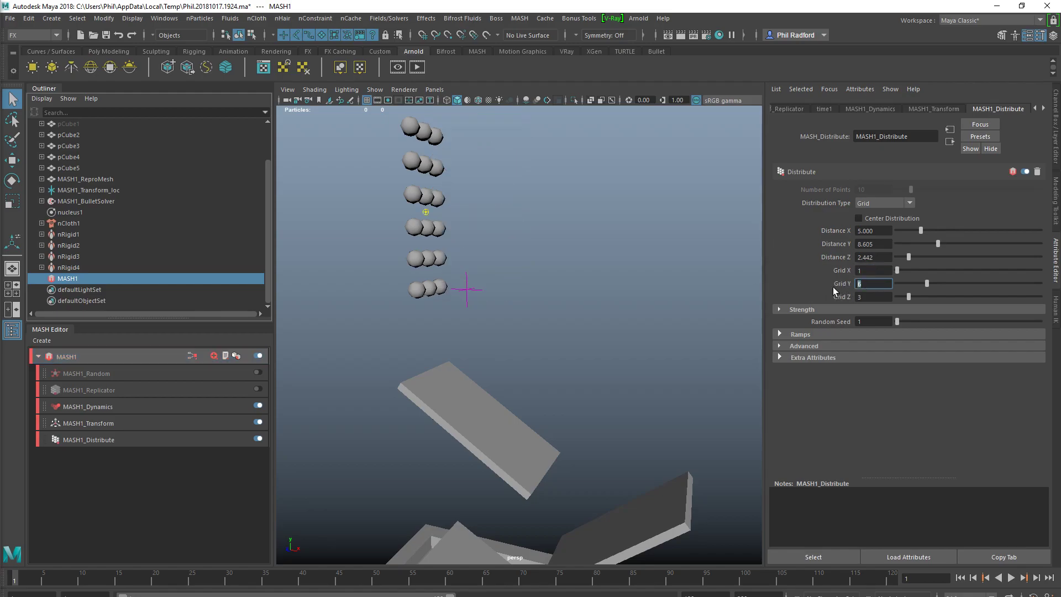
text(1)
key(Tab)
drag(870, 286, 854, 285)
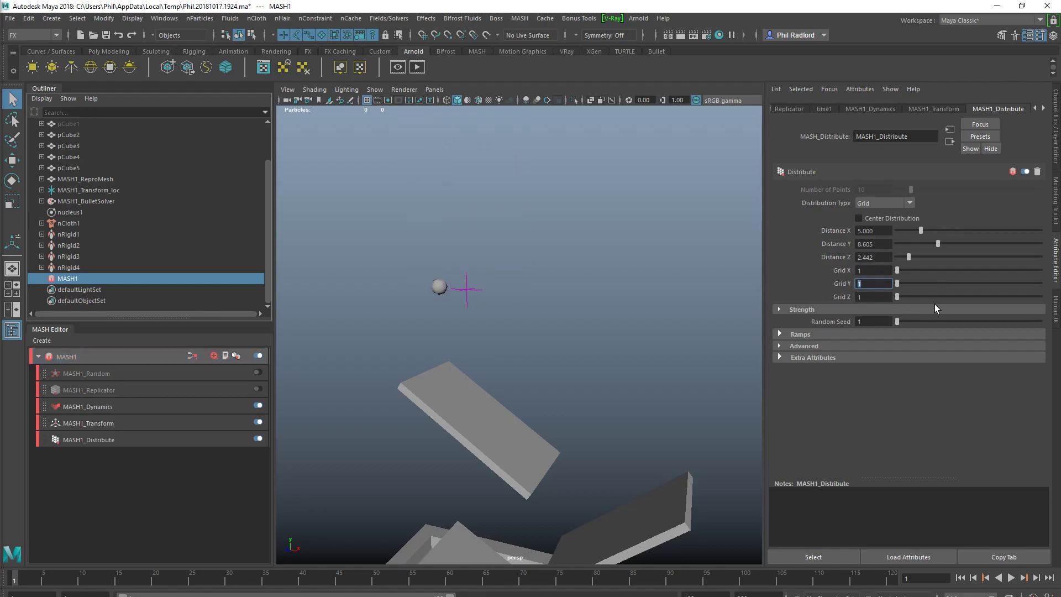
Step: Select the hidden source object pCube1 and scale it up uniformly to enlarge the ball
alt+drag(497, 360, 409, 362)
alt+middle_drag(409, 362, 431, 415)
alt+right_drag(431, 415, 478, 409)
alt+drag(478, 409, 468, 410)
alt+middle_drag(468, 410, 513, 394)
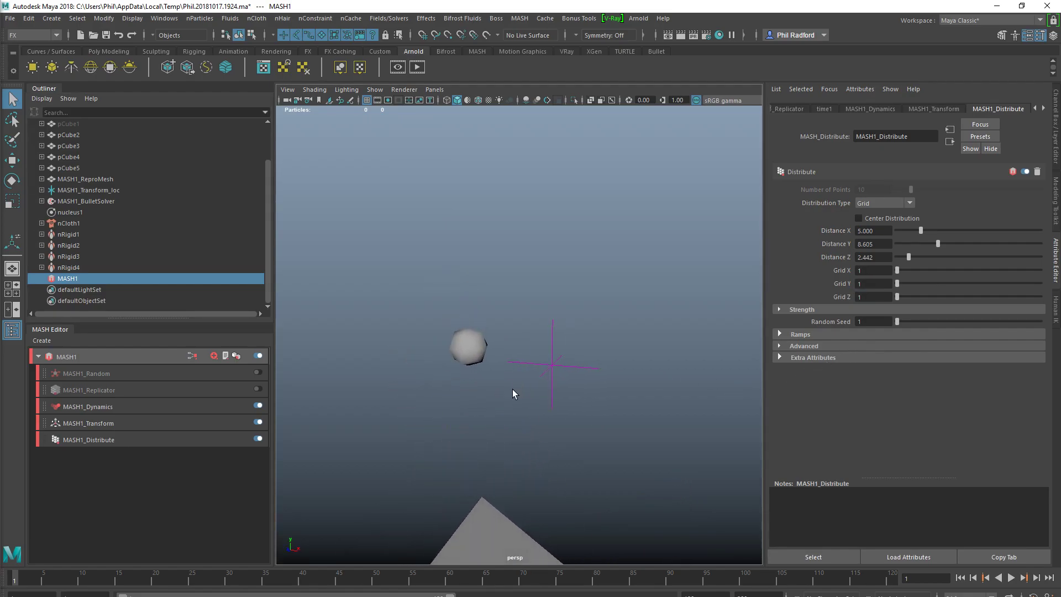
click(74, 124)
alt+right_drag(453, 376, 354, 395)
alt+middle_drag(497, 425, 476, 306)
alt+right_drag(476, 306, 443, 321)
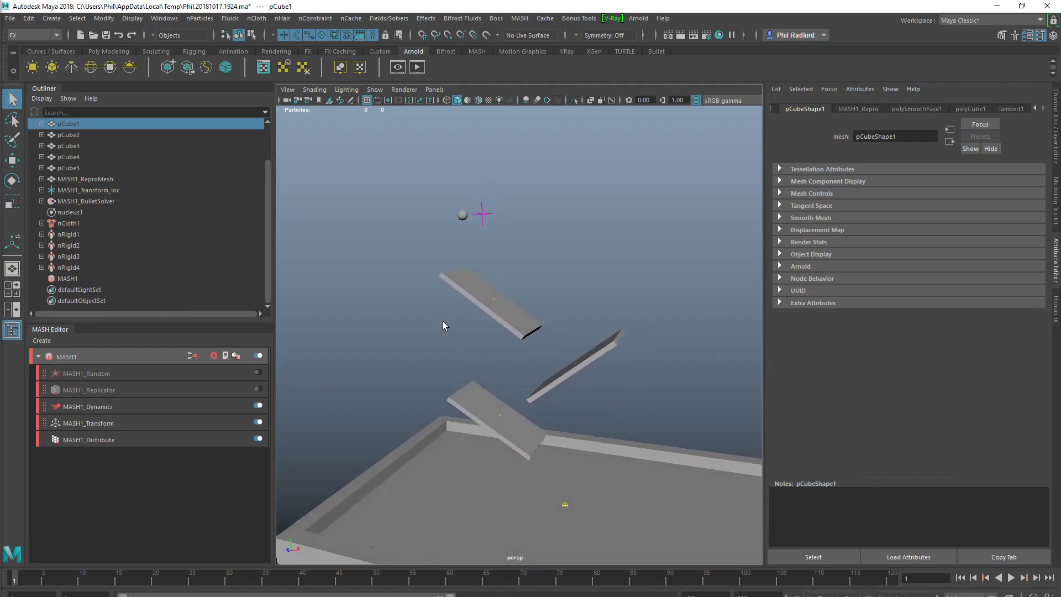
key(r)
alt+right_drag(621, 353, 682, 413)
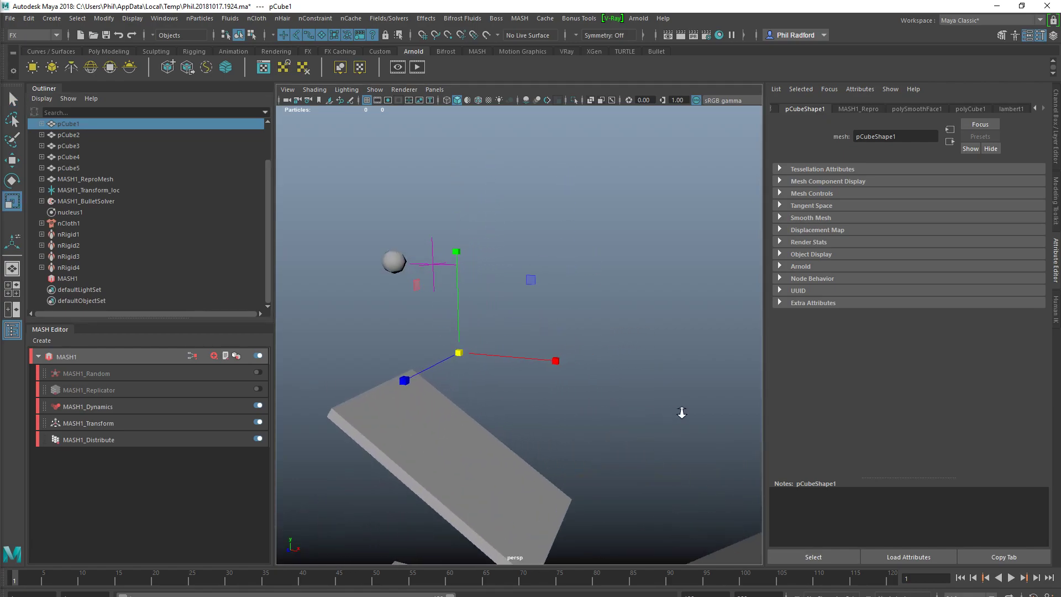
drag(456, 352, 1060, 274)
mouse_move(358, 405)
alt+mouse_down()
mouse_move(557, 415)
mouse_move(370, 397)
alt+mouse_up()
alt+right_drag(431, 389, 617, 419)
alt+drag(616, 419, 518, 427)
Step: Apply a Tearable Surface constraint to the MASH1_ReproMesh ball
click(416, 236)
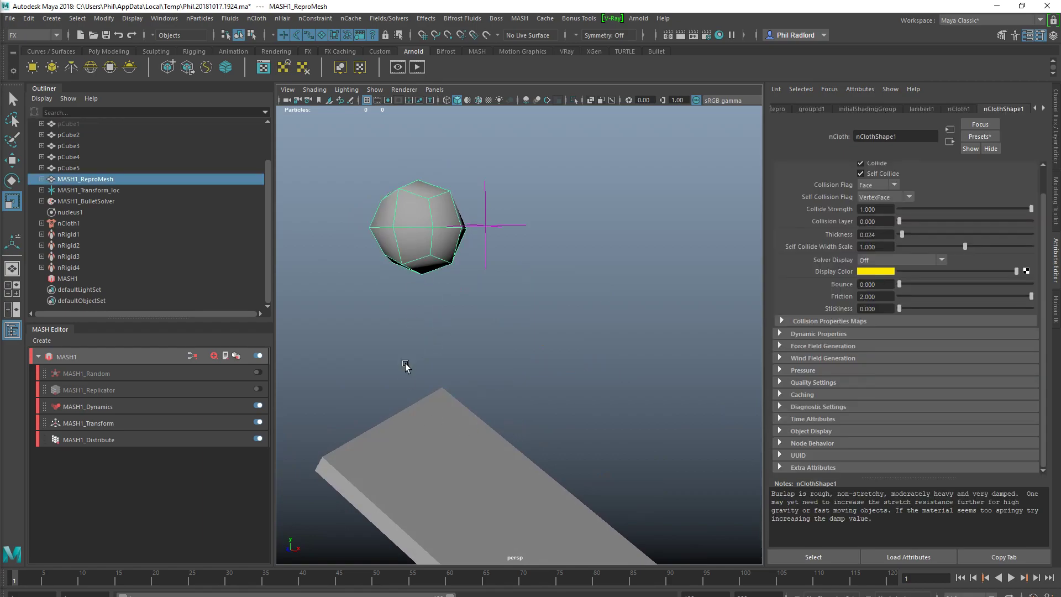
alt+drag(414, 360, 397, 410)
click(248, 19)
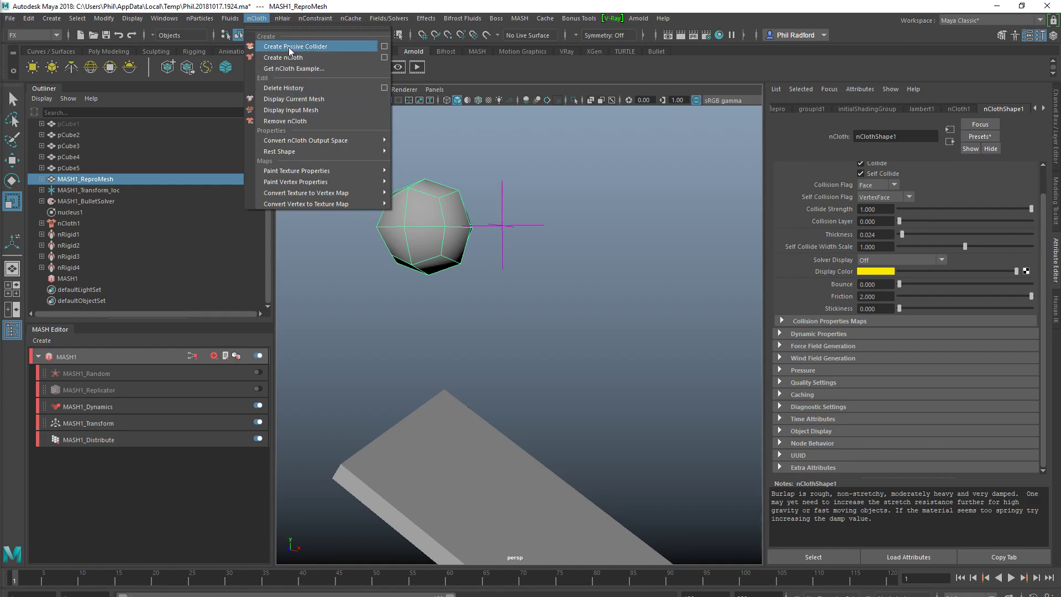
mouse_move(311, 21)
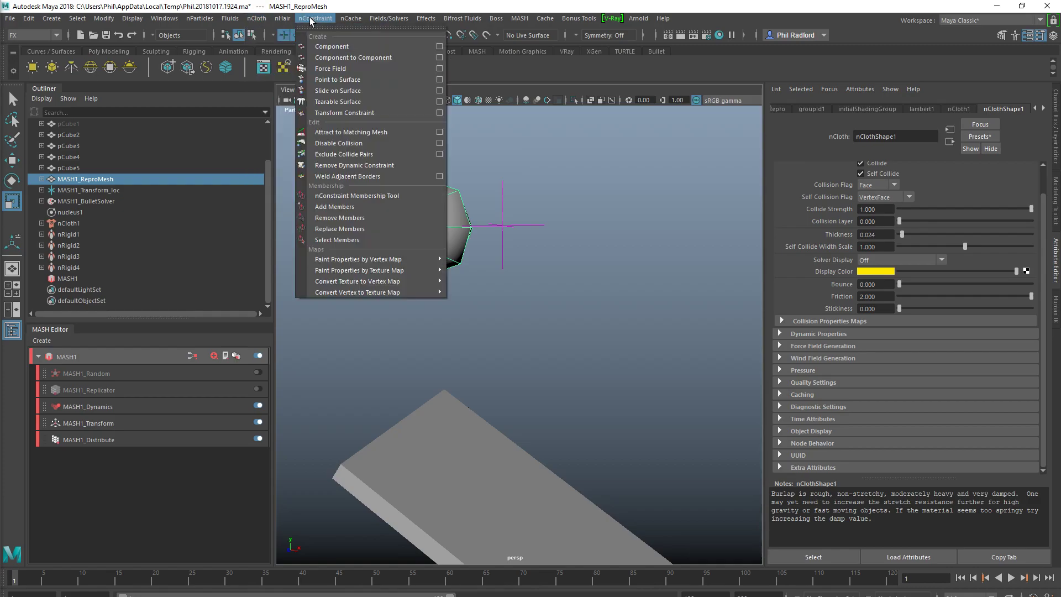
click(344, 103)
Step: Play the simulation to check how the constrained ball lands on the first ramp, and stop it
alt+drag(486, 339, 533, 349)
click(1012, 578)
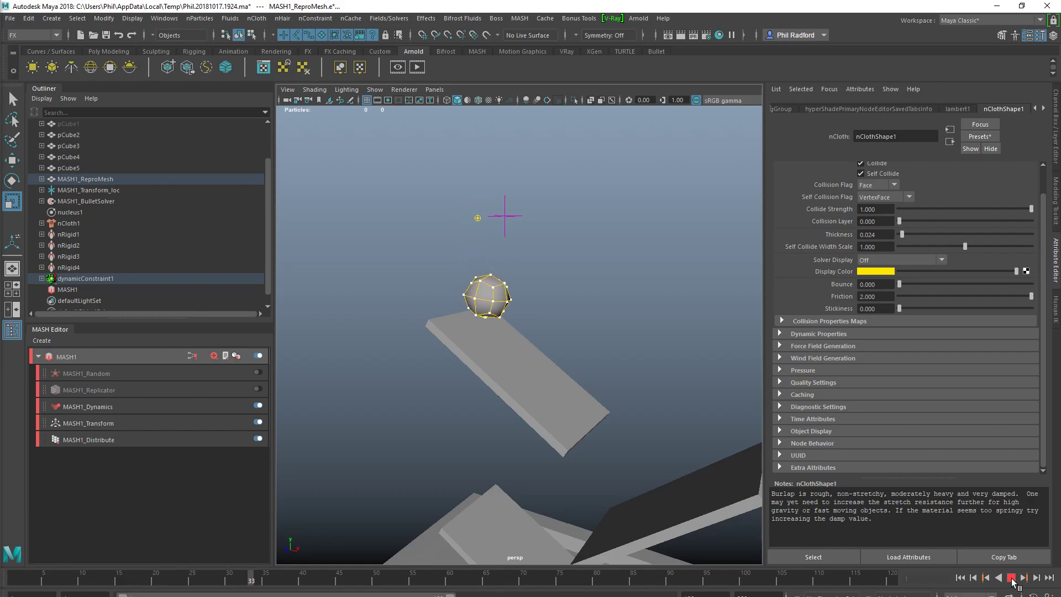
key(Escape)
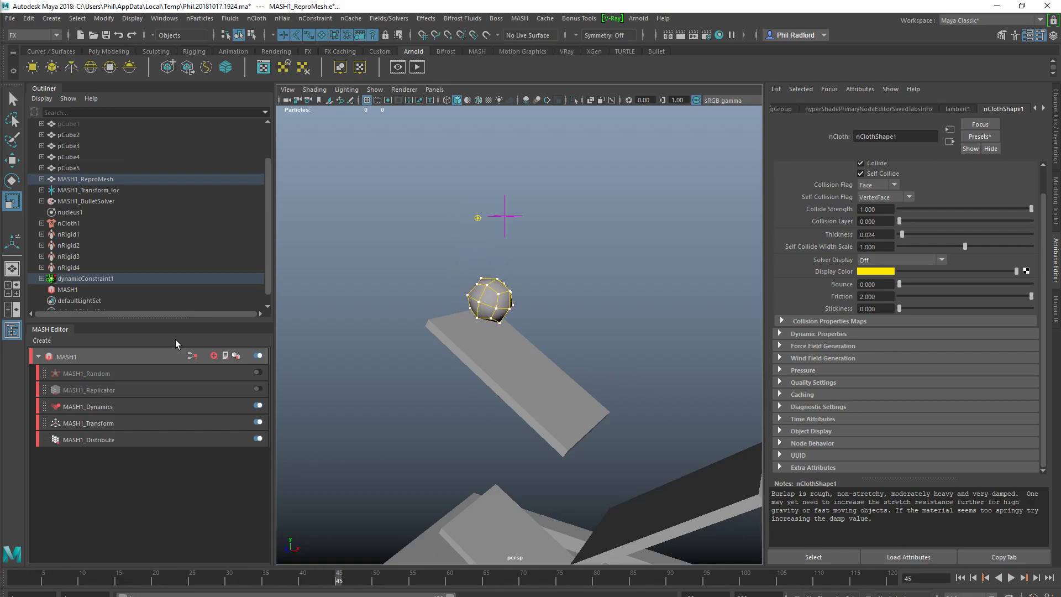
Step: Set dynamicConstraint1's Strength to 2.521, Glue Strength to 0.013 and Glue Strength Scale to 0.378, and test the simulation from the first frame
click(124, 279)
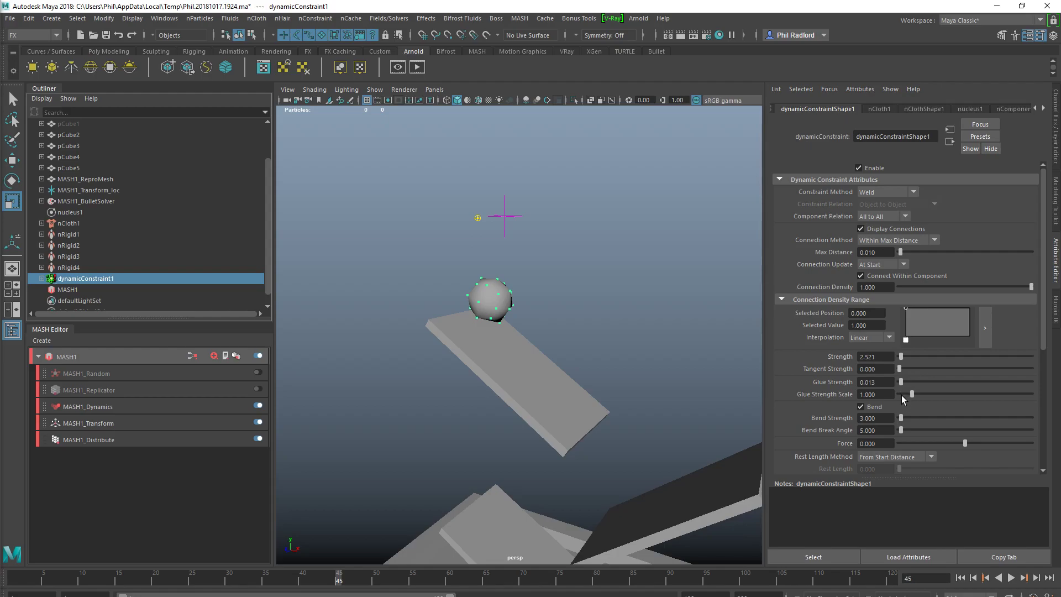
click(960, 579)
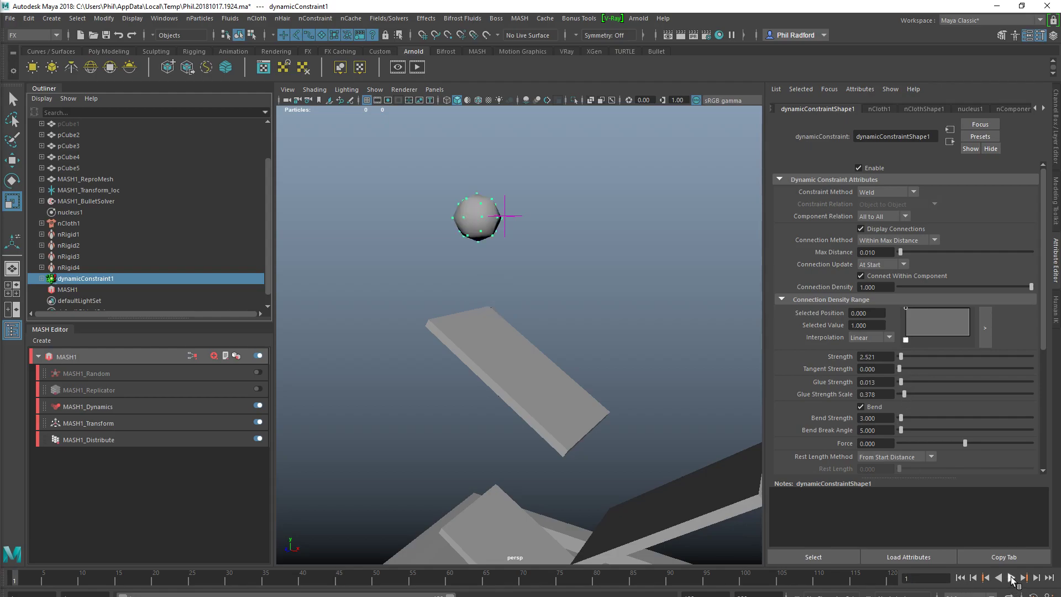
click(1012, 578)
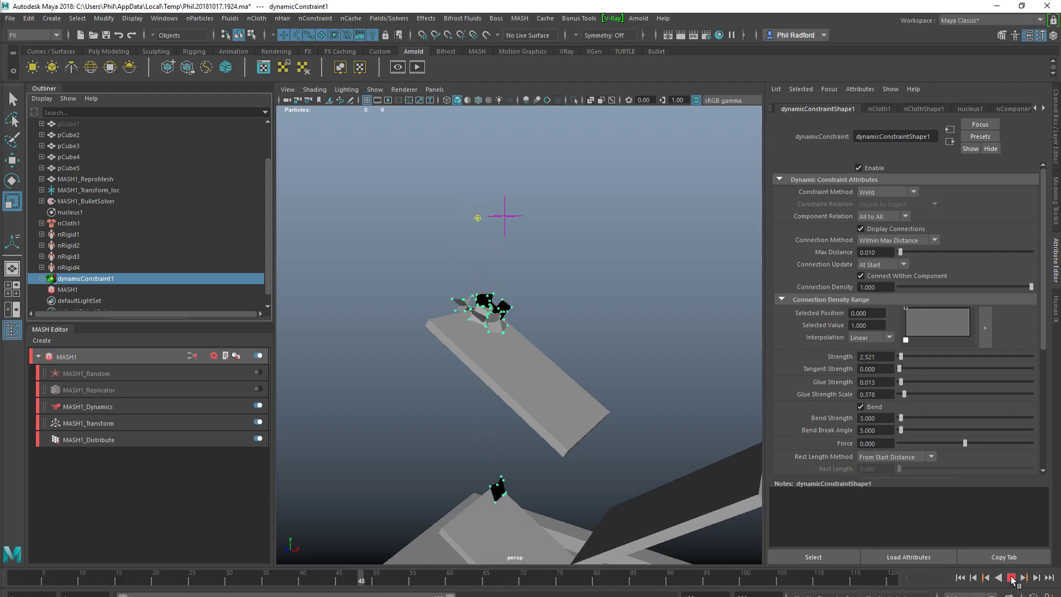
click(1012, 579)
scroll(474, 370, up, 4)
mouse_move(474, 370)
alt+mouse_down()
mouse_move(559, 370)
mouse_move(534, 381)
mouse_move(363, 360)
mouse_move(472, 365)
alt+mouse_up()
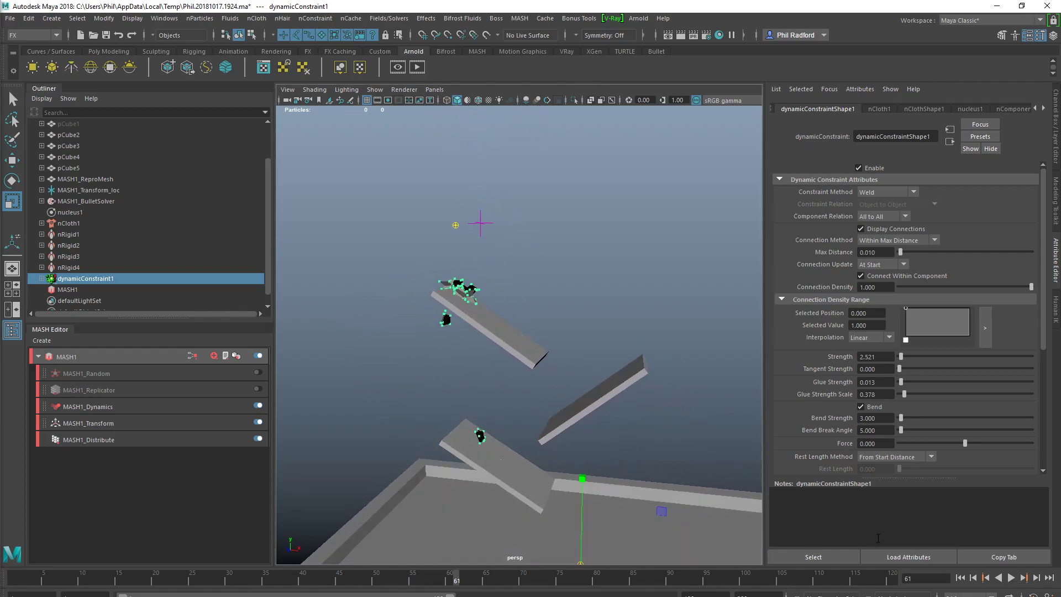
Step: Replay the simulation from the first frame and stop at frame 28 to inspect the ball's impact up close
click(961, 578)
click(1014, 581)
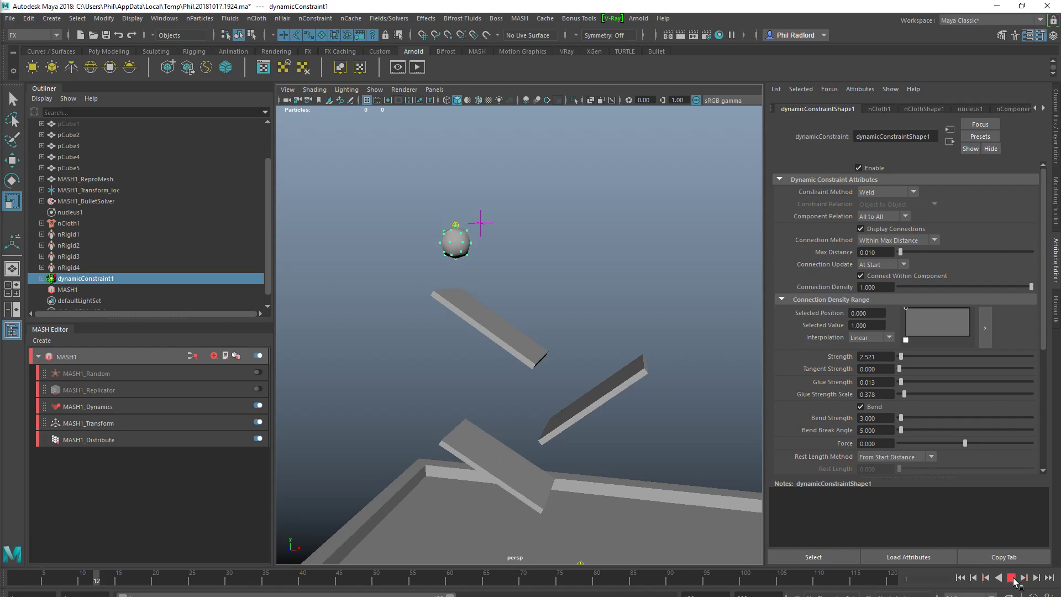
click(1014, 580)
alt+middle_drag(466, 356, 467, 406)
alt+right_drag(467, 406, 603, 426)
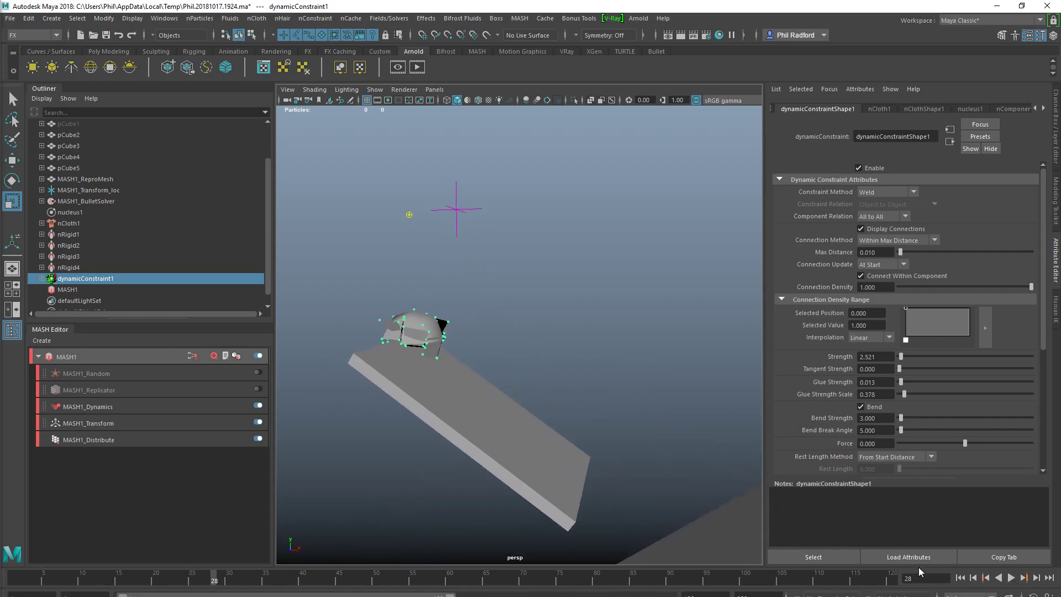
Step: Set the constraint's Glue Strength to 0.088 and test the simulation from the first frame
click(960, 578)
click(910, 381)
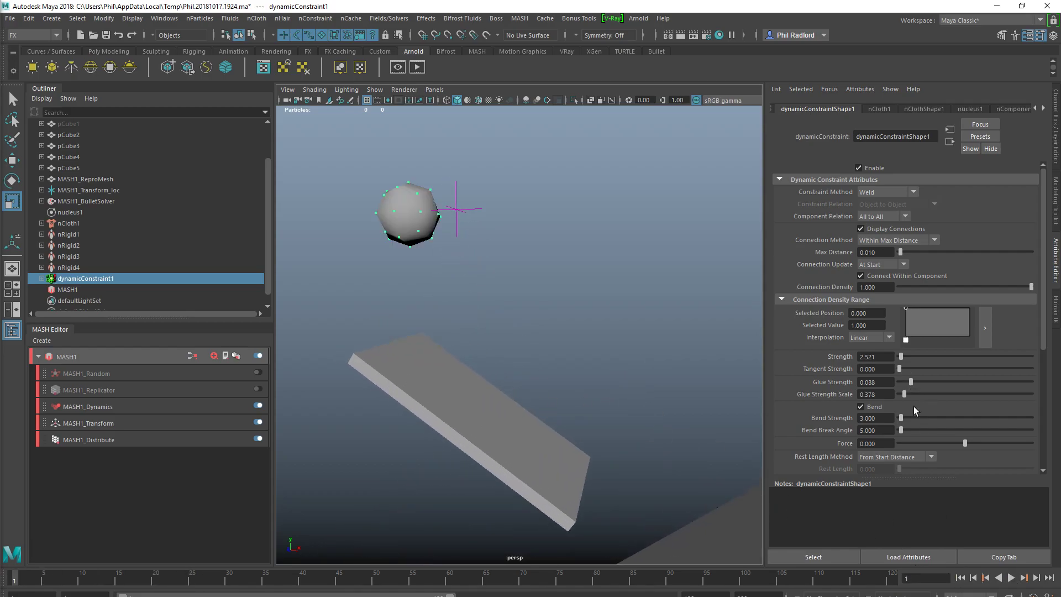
click(1012, 578)
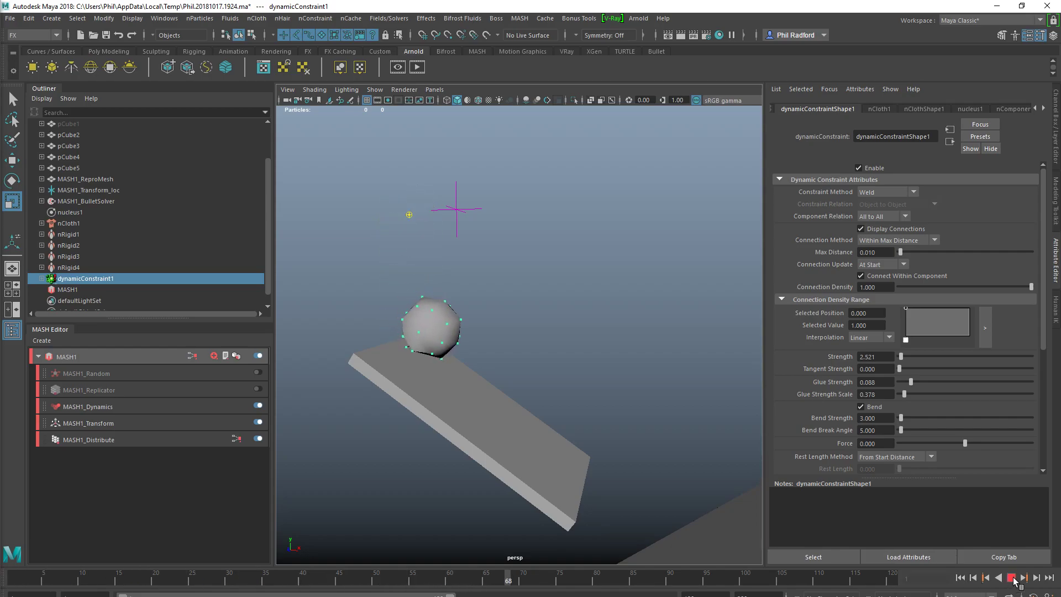
click(1012, 578)
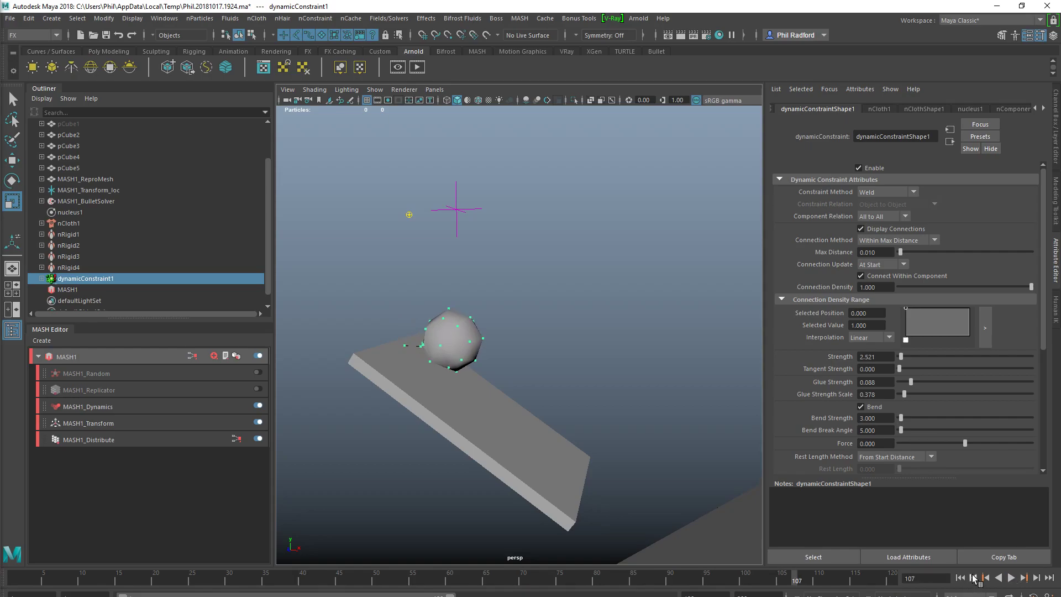
Step: Raise the constraint's Glue Strength to 0.113 and play the simulation again from the start
click(961, 578)
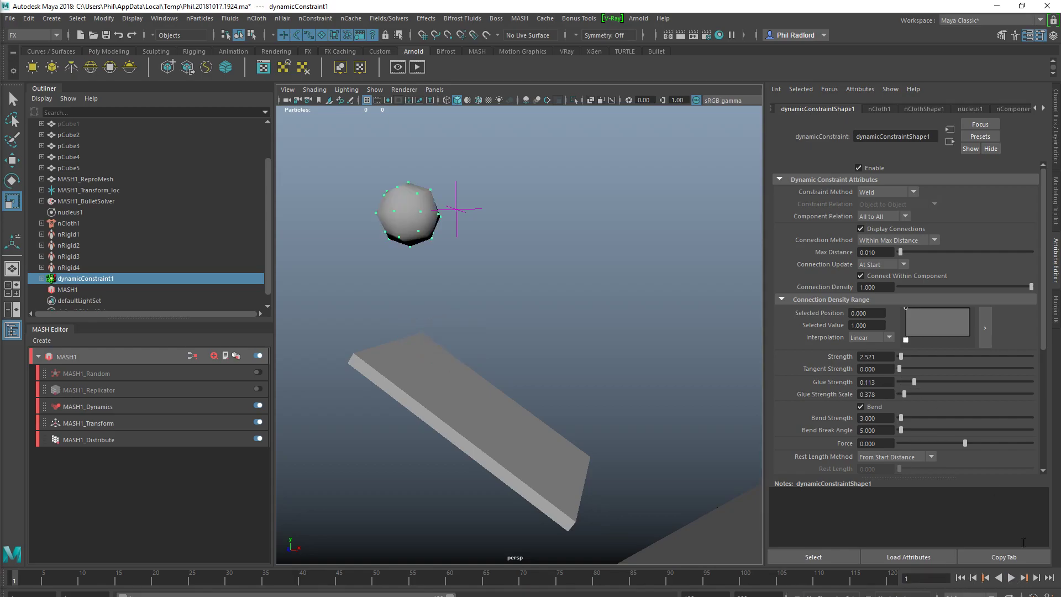
click(1012, 579)
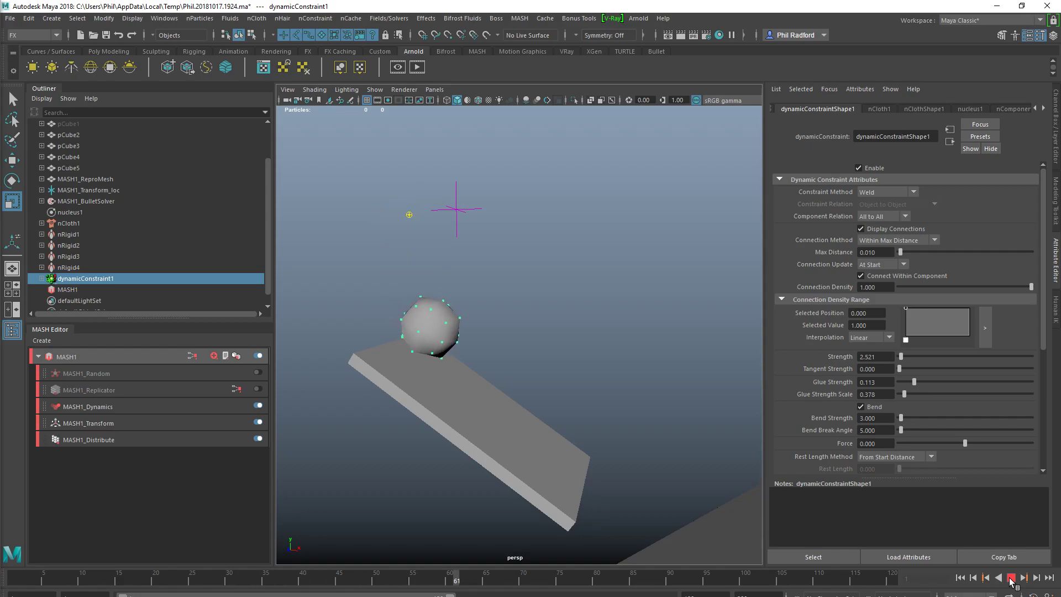
click(1012, 578)
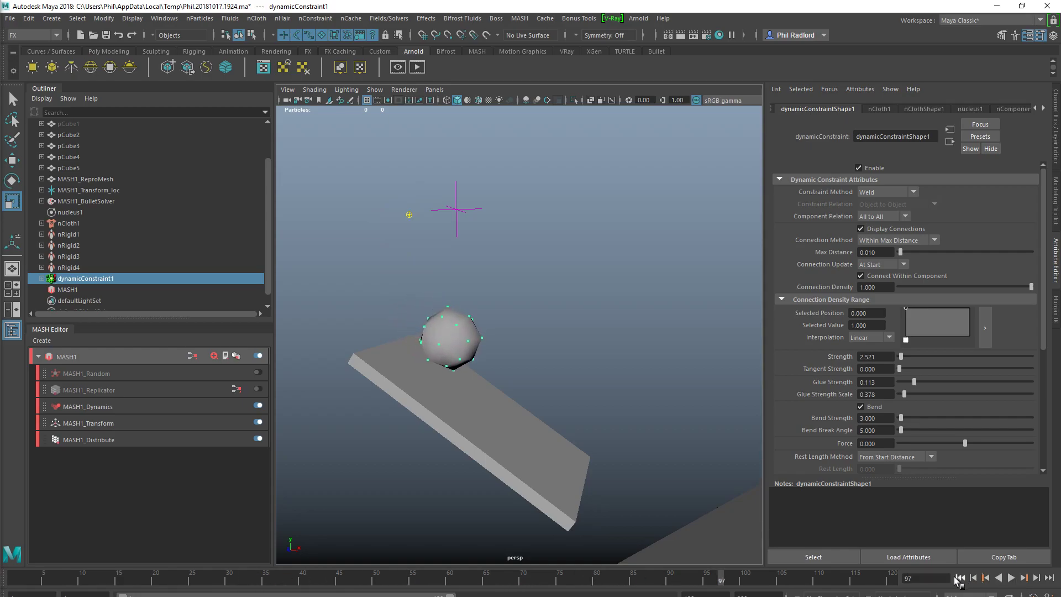
Step: Raise the constraint's Glue Strength to 0.164 and run another playback test from the first frame
click(961, 579)
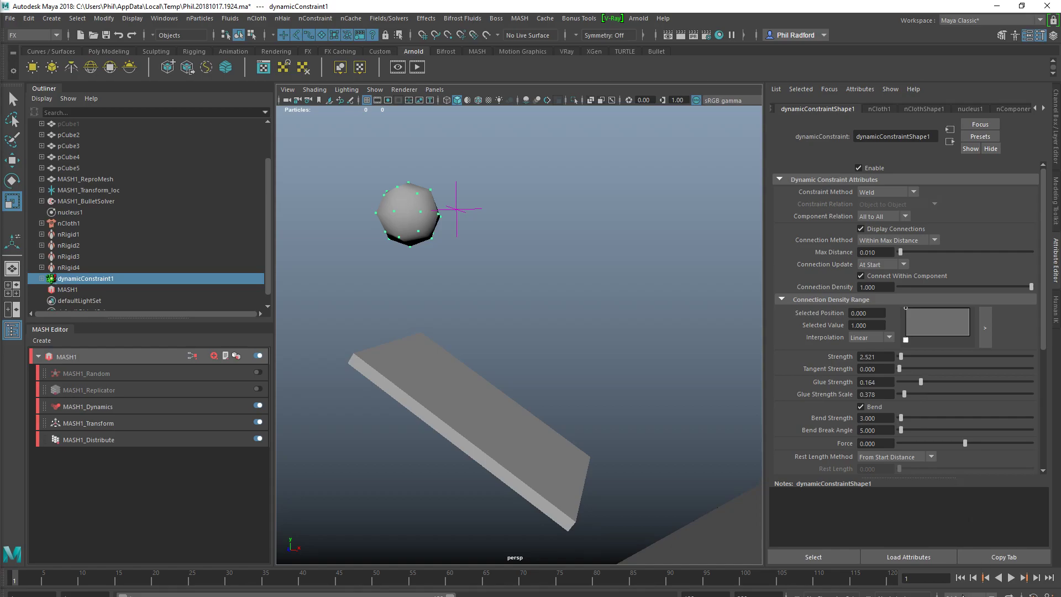
click(1012, 578)
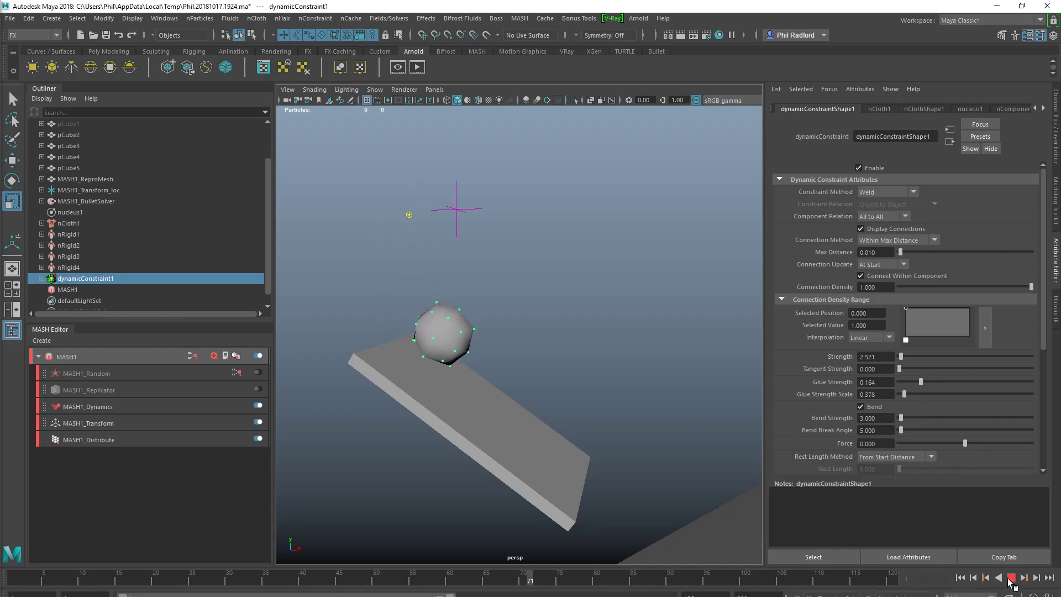
click(1011, 578)
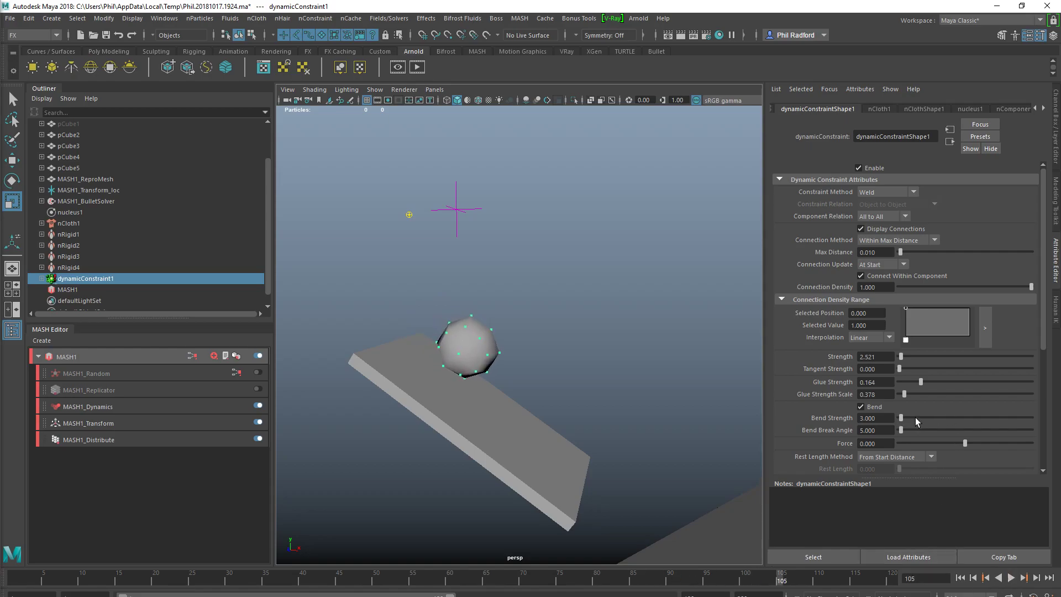
Step: Set the constraint's Strength to 9.244 and Tangent Strength to 6.723, test the simulation, and rewind to the first frame
click(904, 368)
click(960, 577)
click(1011, 578)
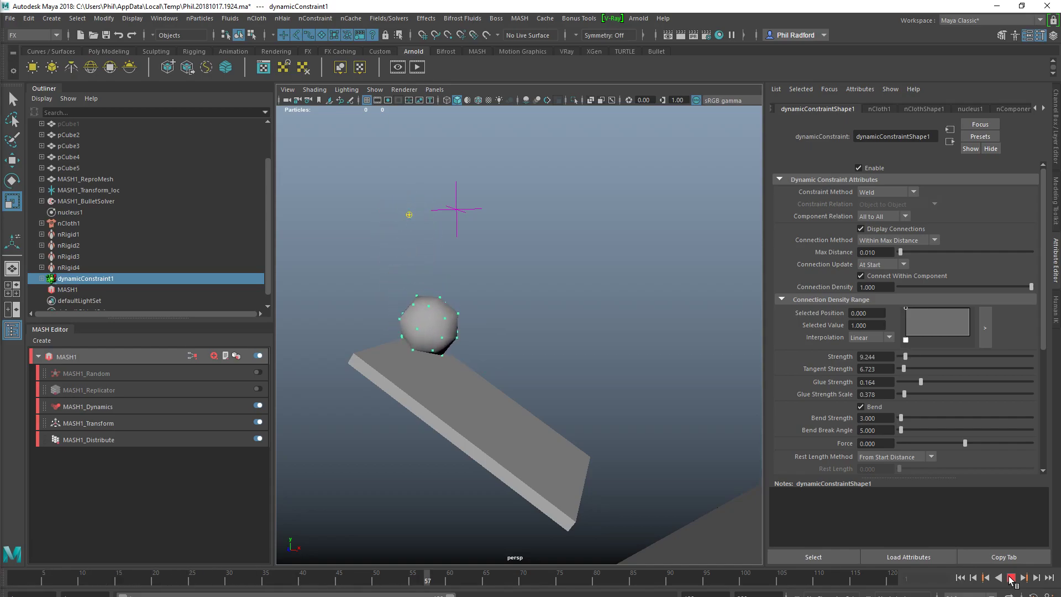
click(1011, 578)
click(960, 578)
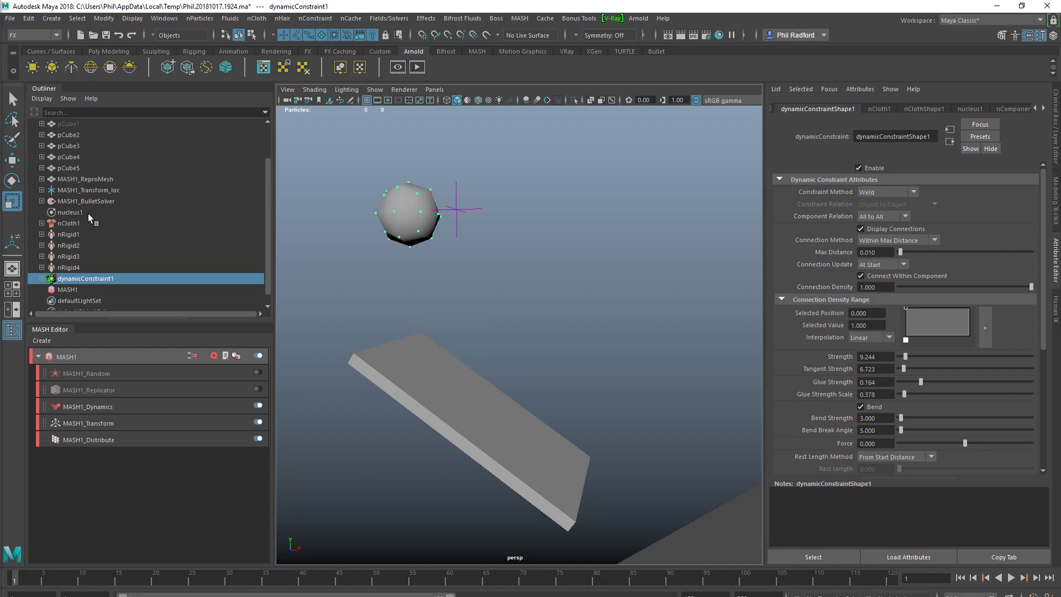
Step: Set Grid X, Grid Y and Grid Z to 2 in the MASH1_Distribute node
click(78, 288)
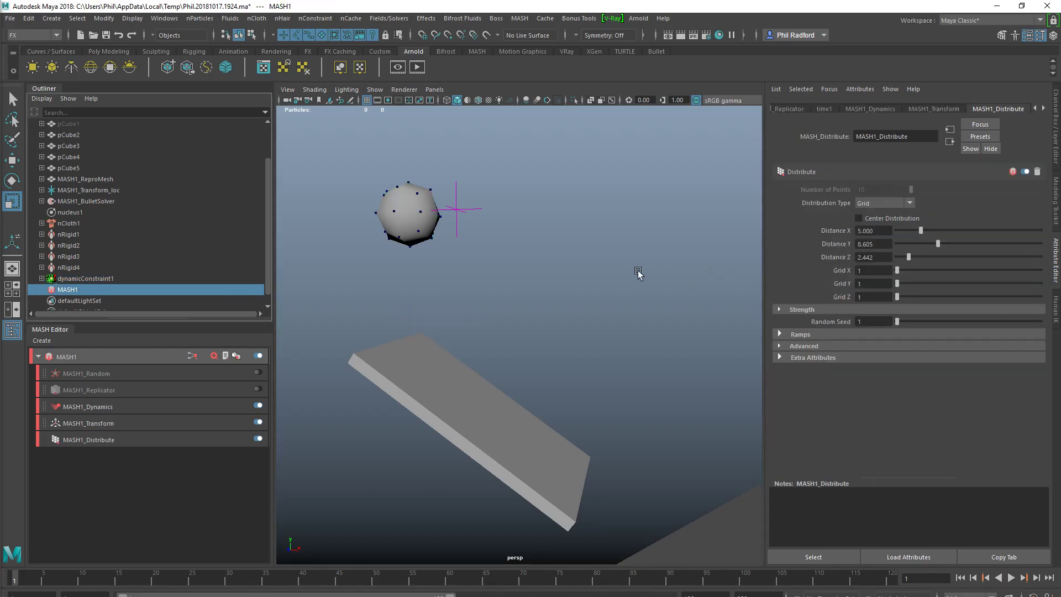
click(93, 359)
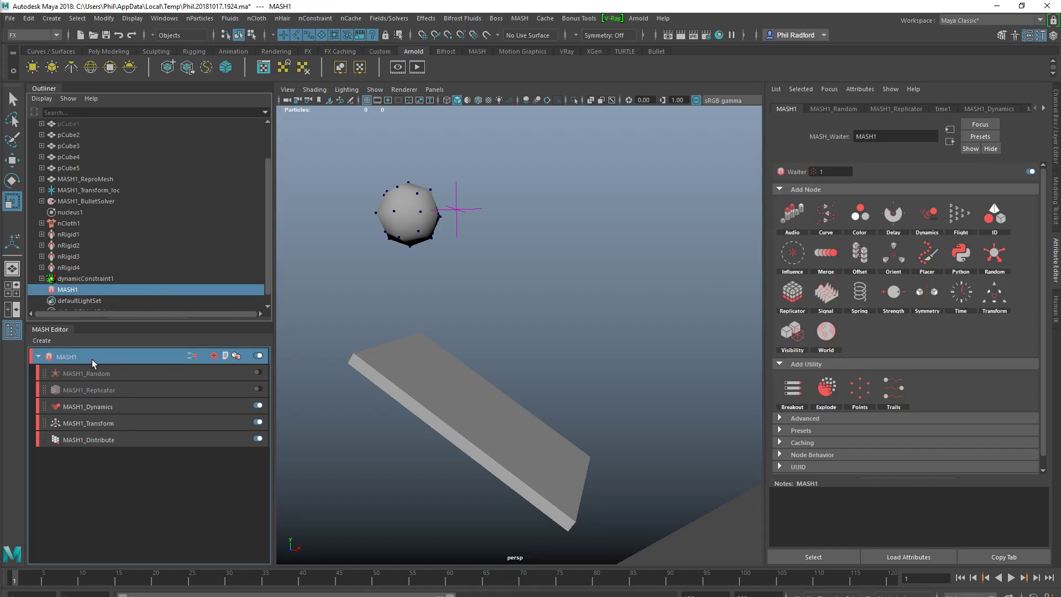
click(102, 439)
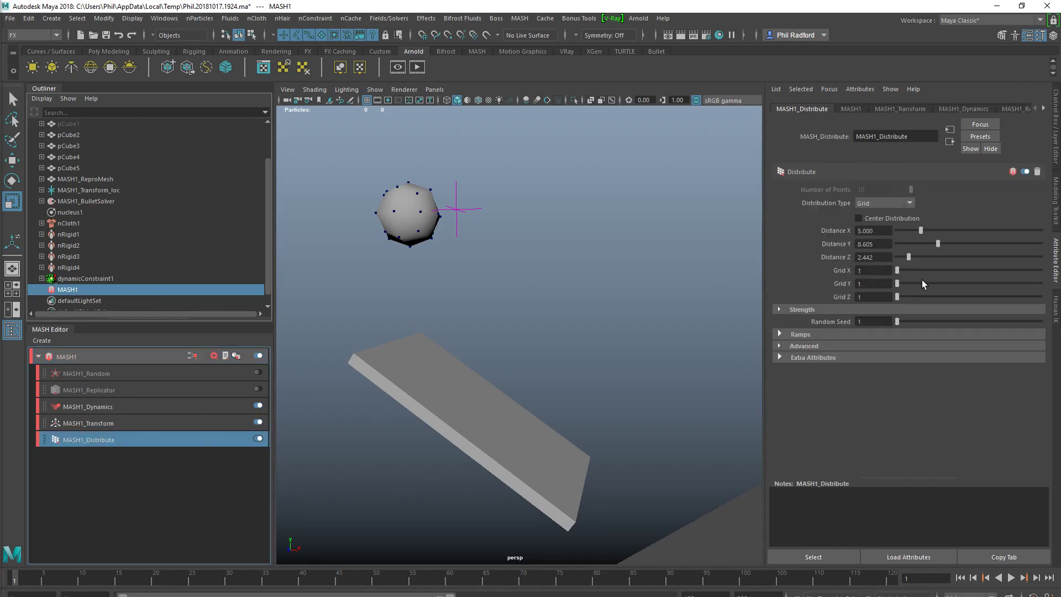
drag(898, 270, 901, 270)
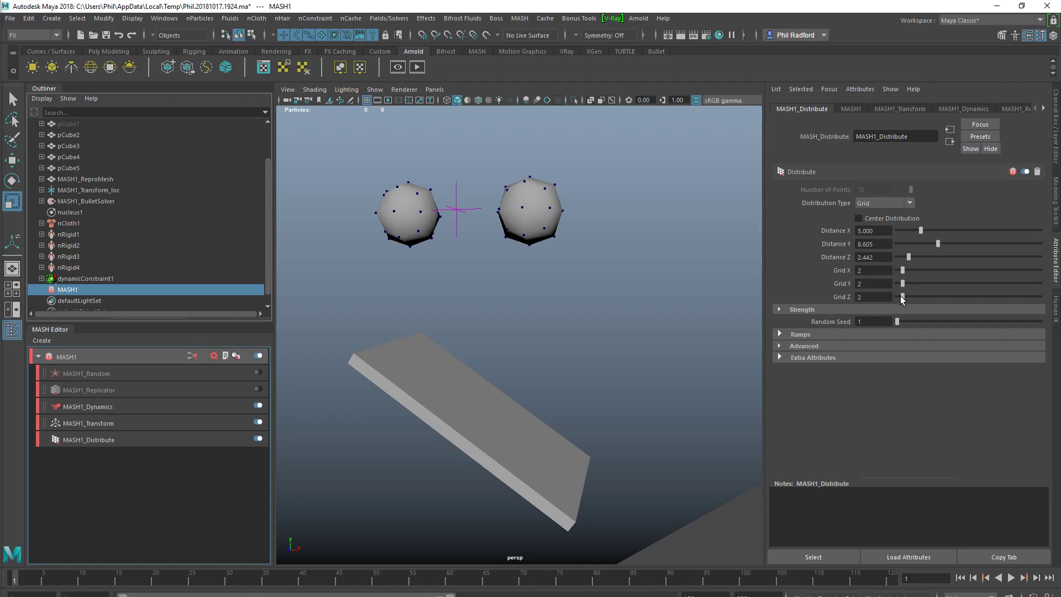
drag(899, 297, 903, 297)
Step: Bring the two layers of balls closer together by setting Distance Y to 3.023
alt+drag(540, 292, 530, 329)
mouse_move(675, 318)
alt+mouse_down()
mouse_move(658, 318)
mouse_move(685, 315)
alt+mouse_up()
alt+drag(594, 263, 632, 291)
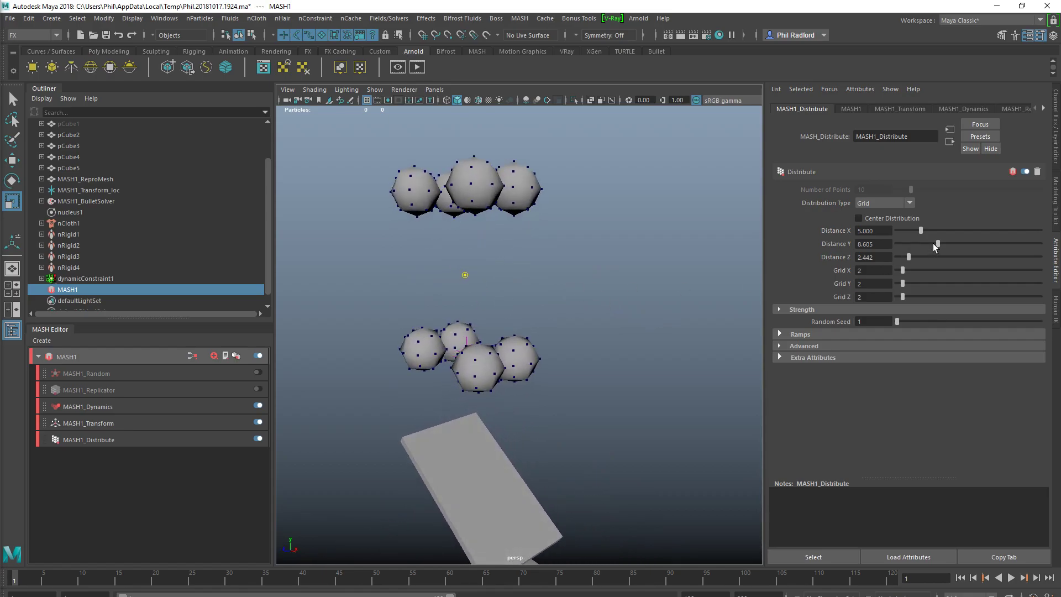
drag(935, 243, 911, 251)
Step: Play the simulation of the ball grid falling onto the ramp and stop it
alt+drag(564, 356, 620, 334)
alt+middle_drag(720, 491, 673, 469)
click(1011, 578)
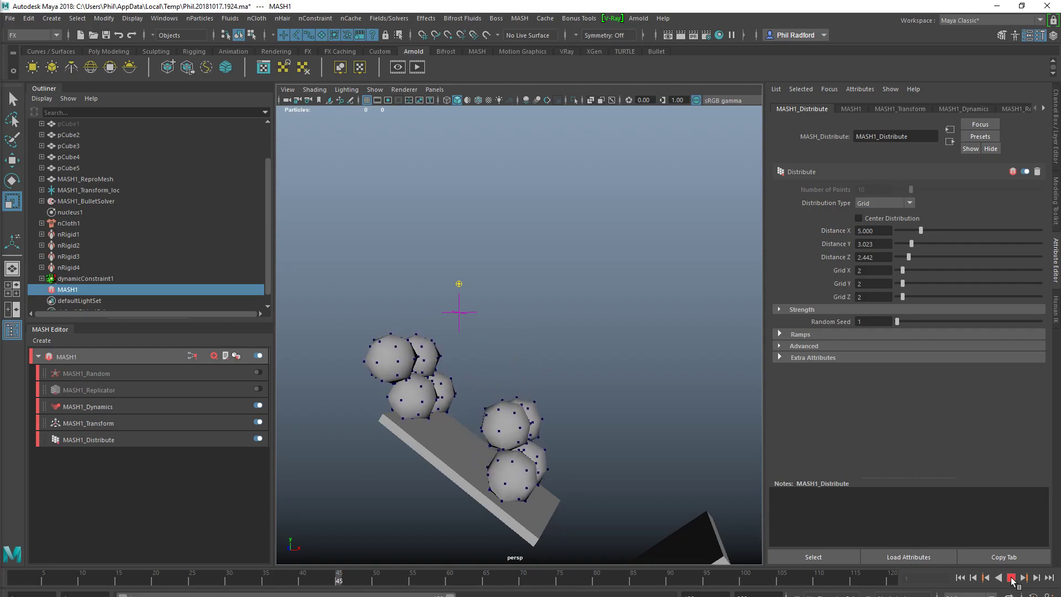
click(1012, 577)
Step: Rewind to the first frame and lower dynamicConstraint1's Glue Strength to 0.050
click(960, 578)
click(105, 277)
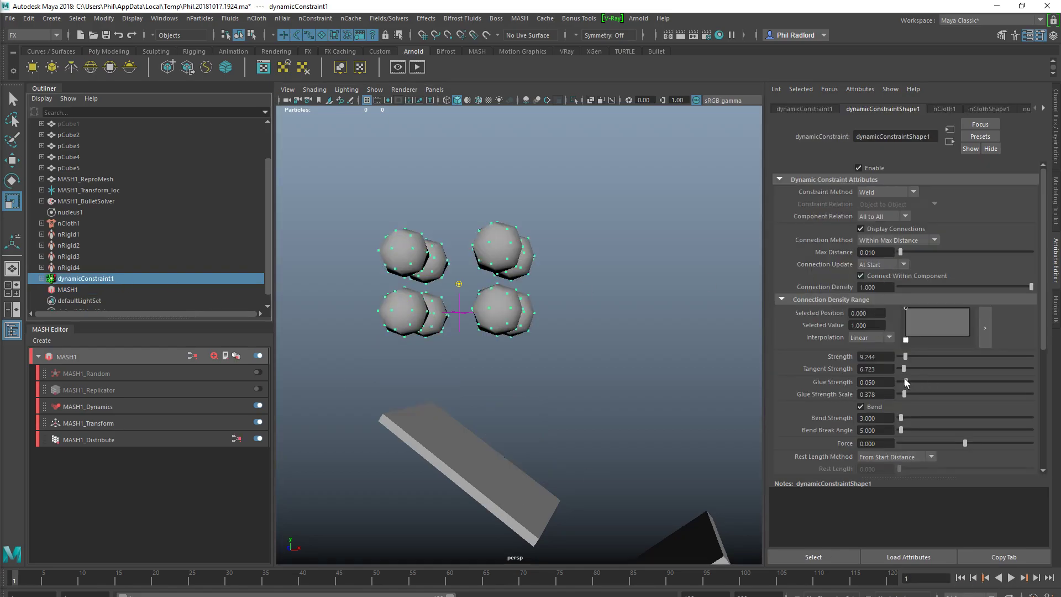
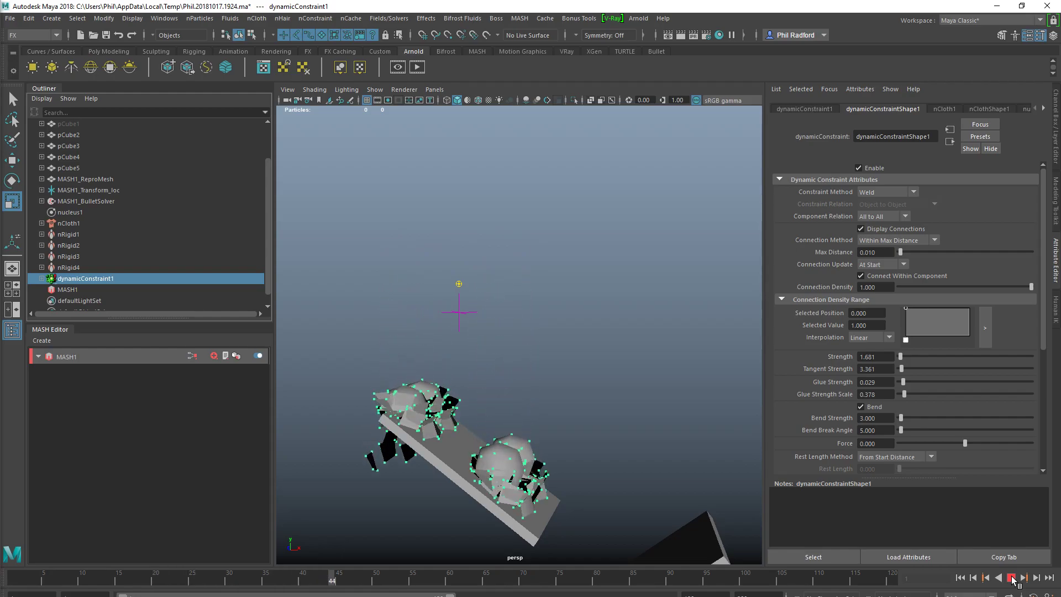
Step: Stop the simulation, examine the torn balls on the ramp from several angles, and rewind to the first frame
click(1012, 578)
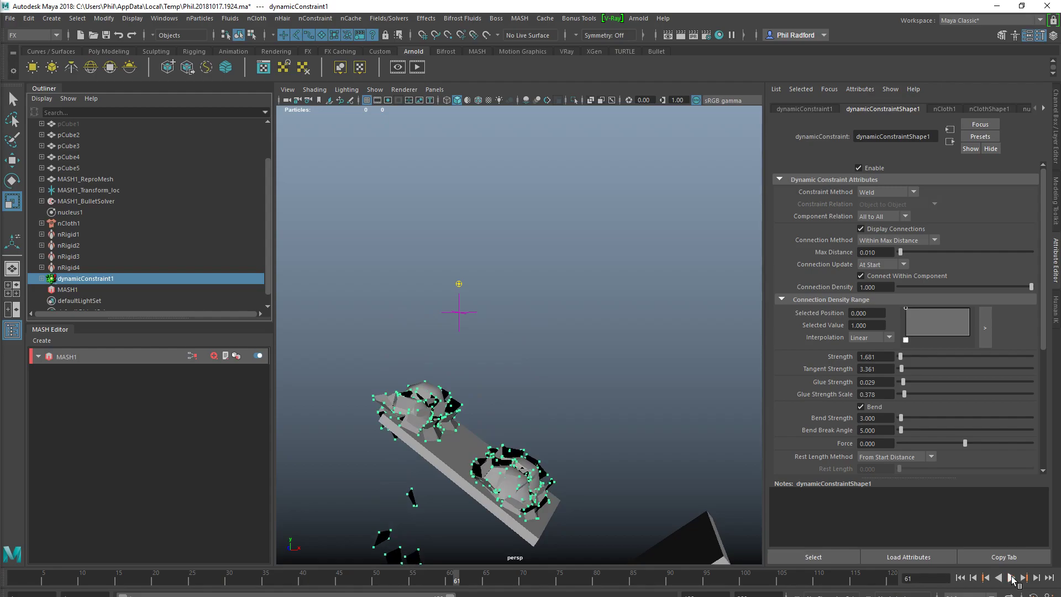
alt+drag(672, 386, 494, 377)
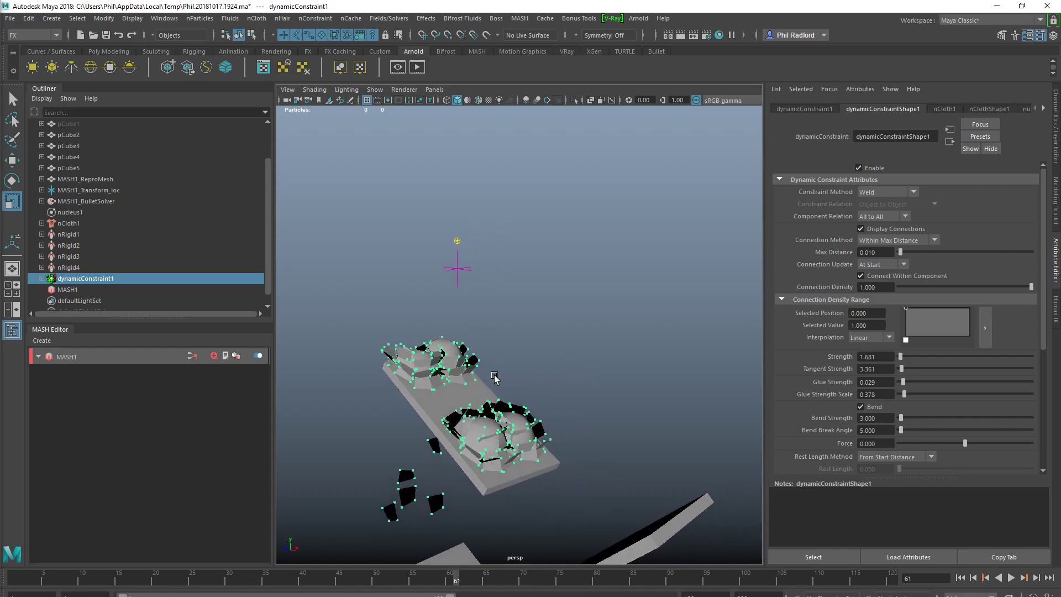
click(962, 579)
alt+drag(454, 346, 505, 351)
alt+middle_drag(550, 361, 537, 385)
alt+right_drag(537, 385, 480, 390)
alt+drag(480, 390, 470, 389)
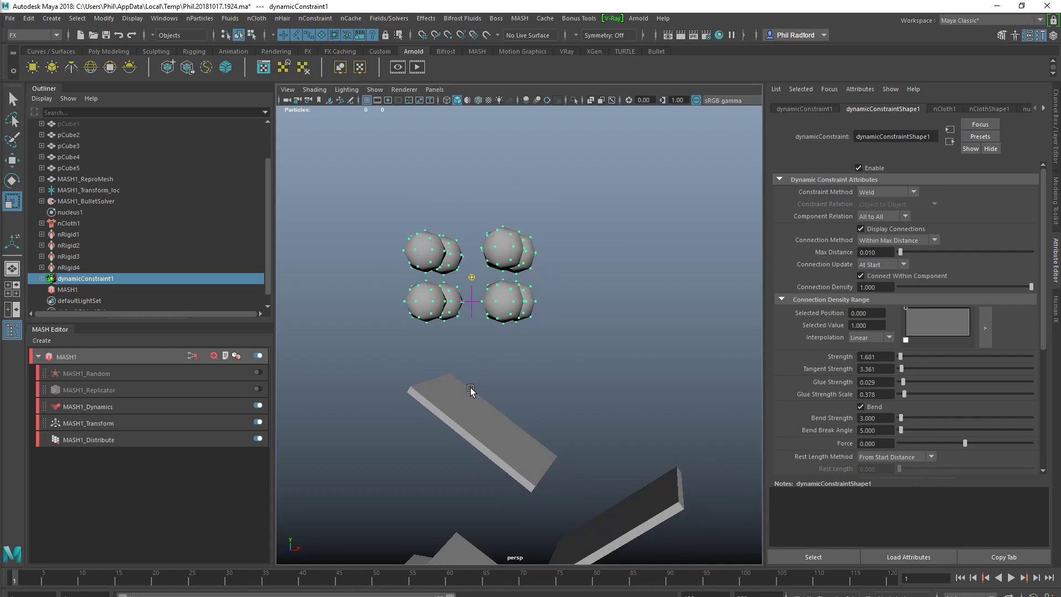
alt+drag(481, 376, 517, 380)
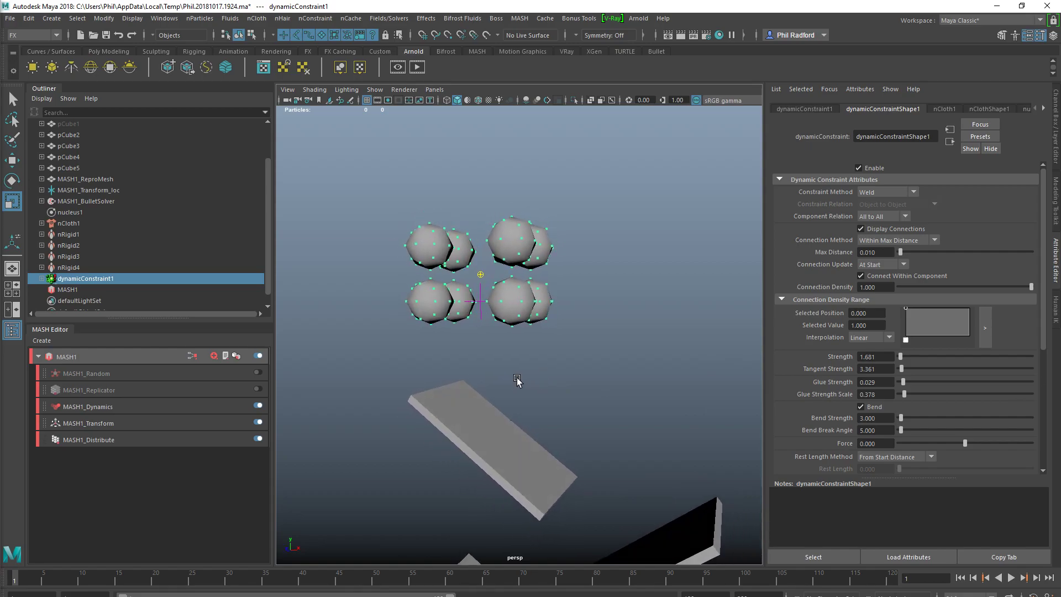
alt+right_drag(558, 350, 452, 369)
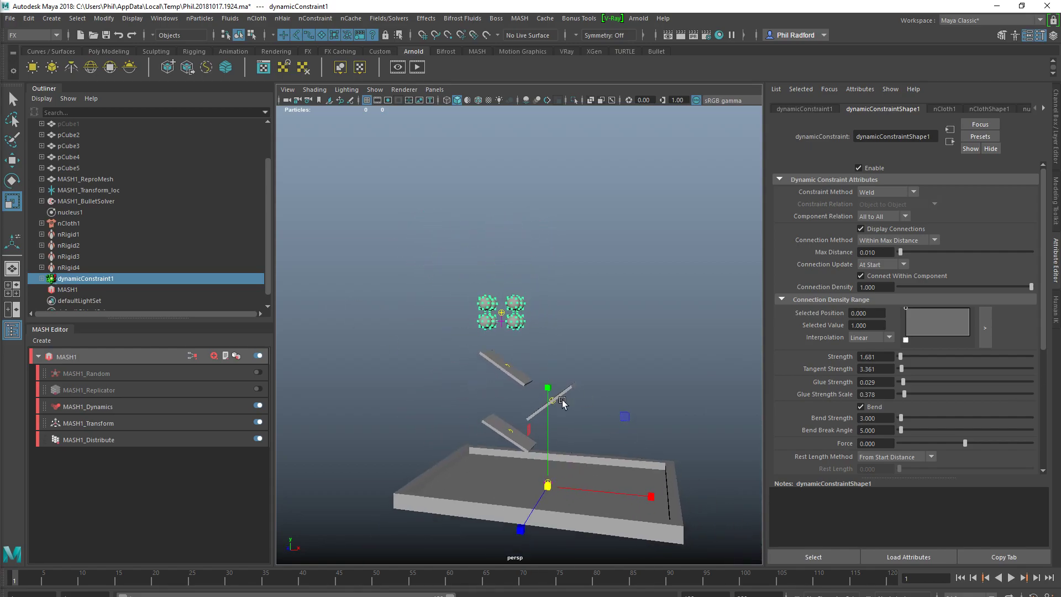
alt+middle_drag(451, 369, 442, 344)
scroll(117, 296, down, 1)
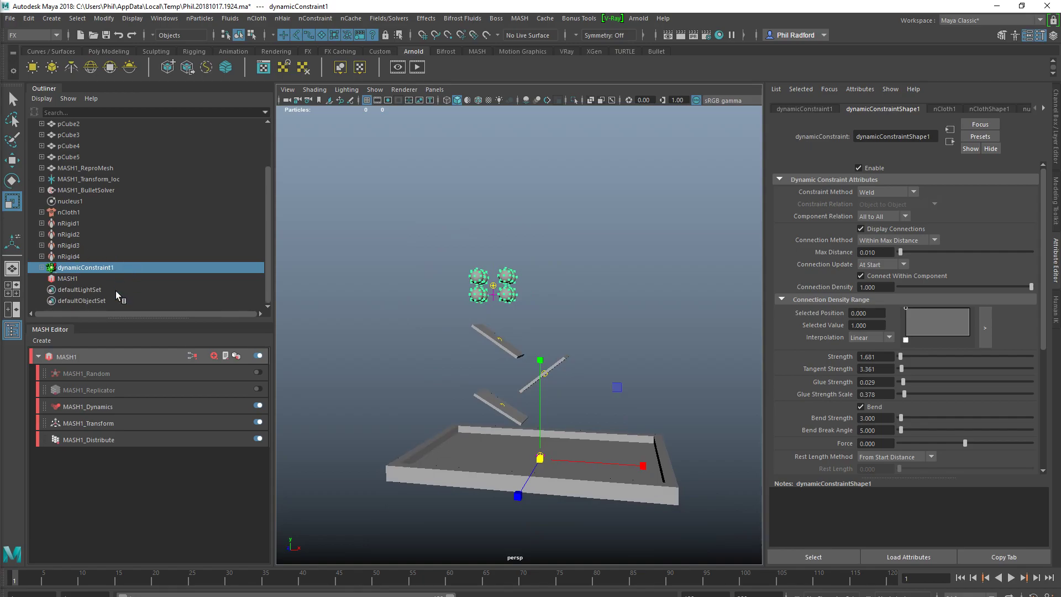
Step: Delete MASH1_ReproMesh with its MASH and nCloth setup, plus nucleus1 and nRigid1 through nRigid4
click(67, 278)
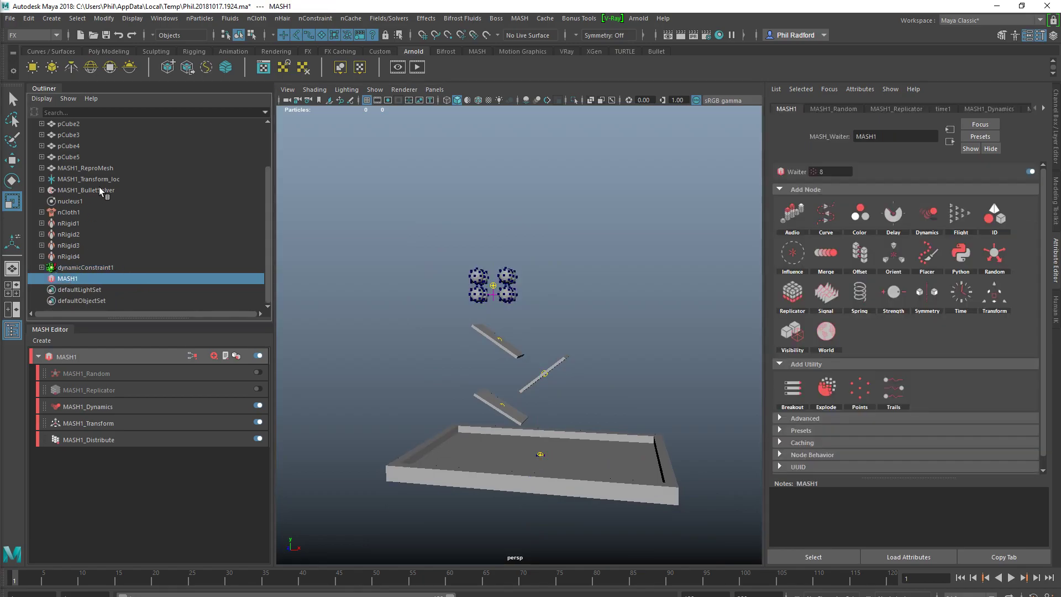
click(99, 169)
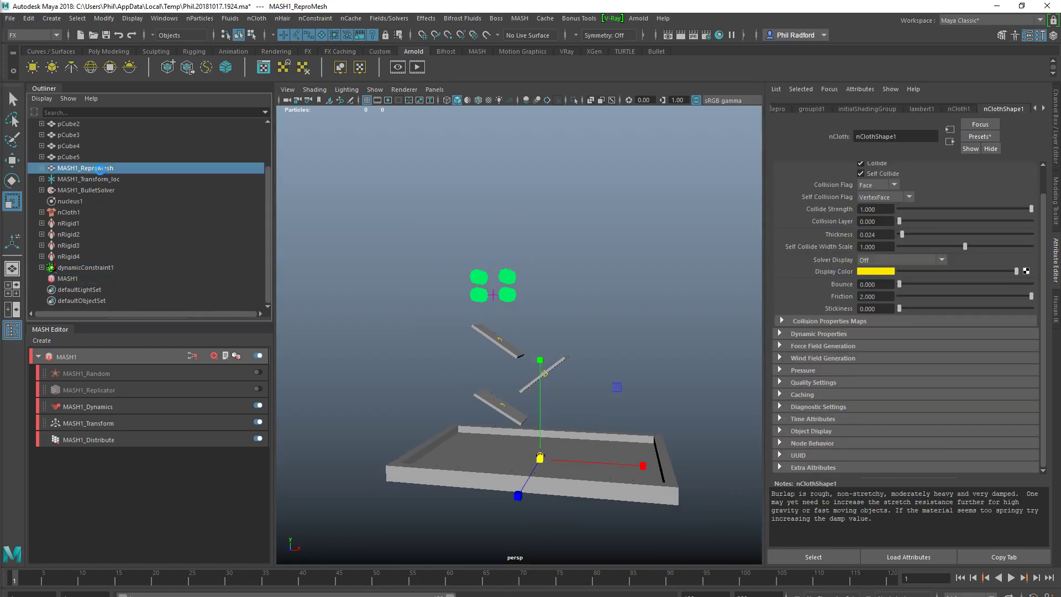
key(Delete)
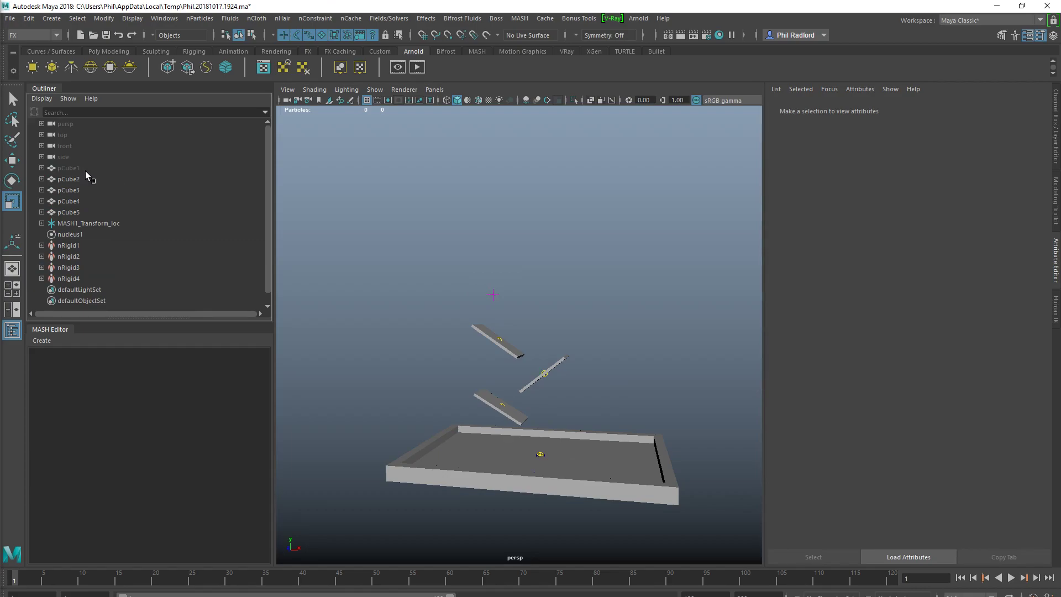
drag(76, 234, 78, 278)
key(Delete)
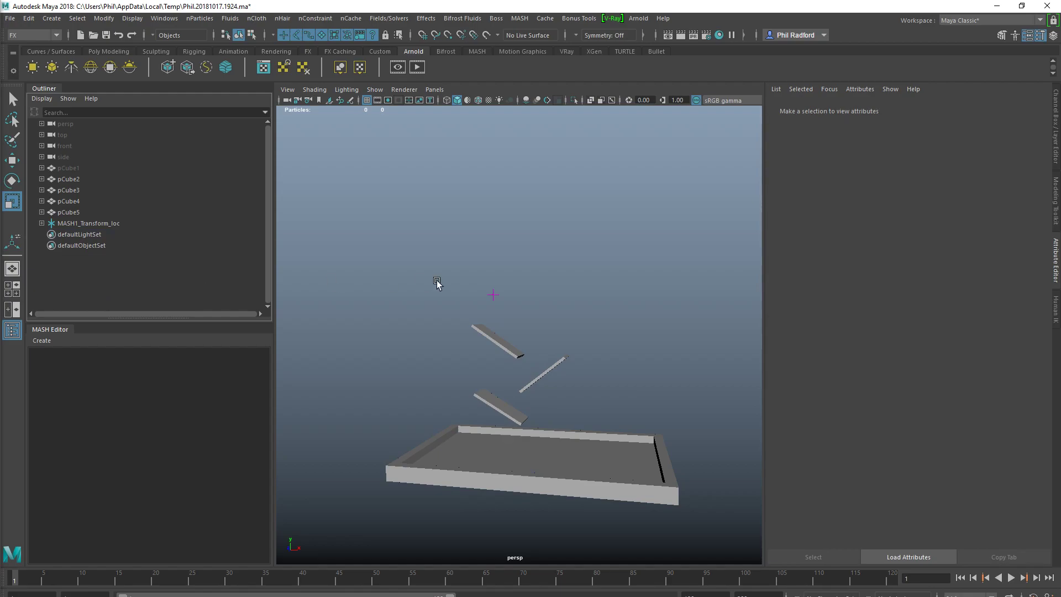
Step: Delete the leftover MASH1_Transform_loc locator and the hidden pCube1, keeping only the ramps and the tray
click(493, 294)
key(Delete)
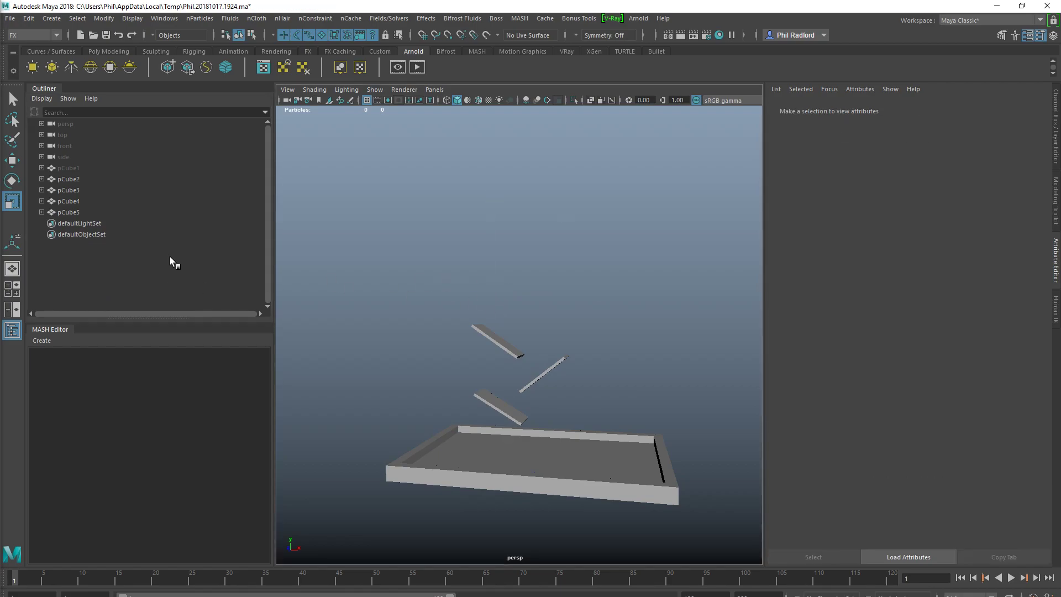
click(71, 168)
key(Delete)
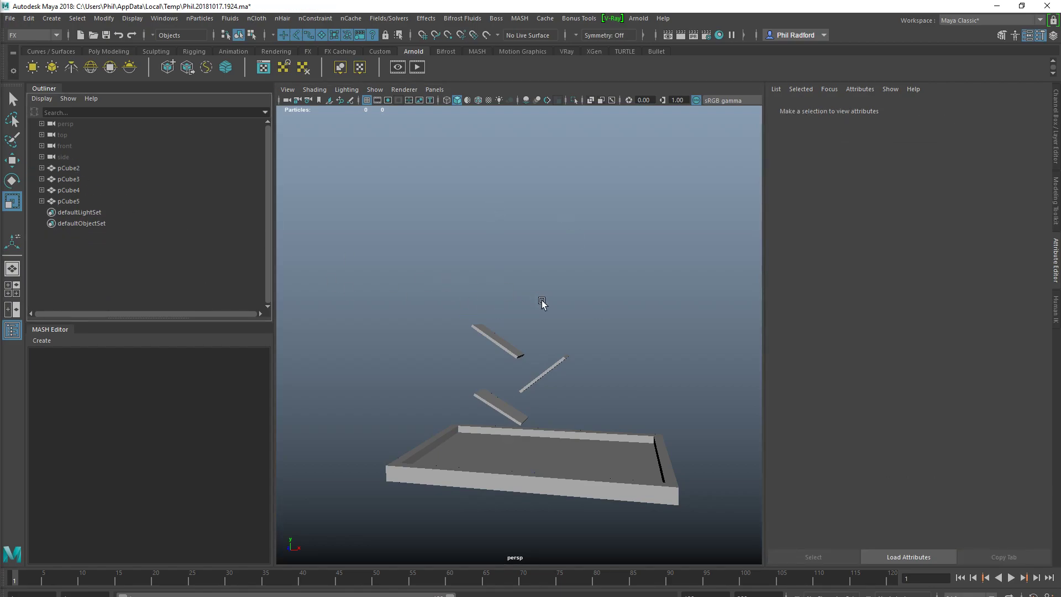
Step: Create a new polygon cube in the middle of the tray and show the scene in wireframe
drag(416, 282, 678, 549)
alt+drag(532, 357, 453, 372)
alt+right_drag(453, 372, 587, 327)
alt+drag(519, 330, 591, 339)
alt+right_drag(591, 339, 456, 317)
alt+drag(456, 317, 478, 321)
click(105, 51)
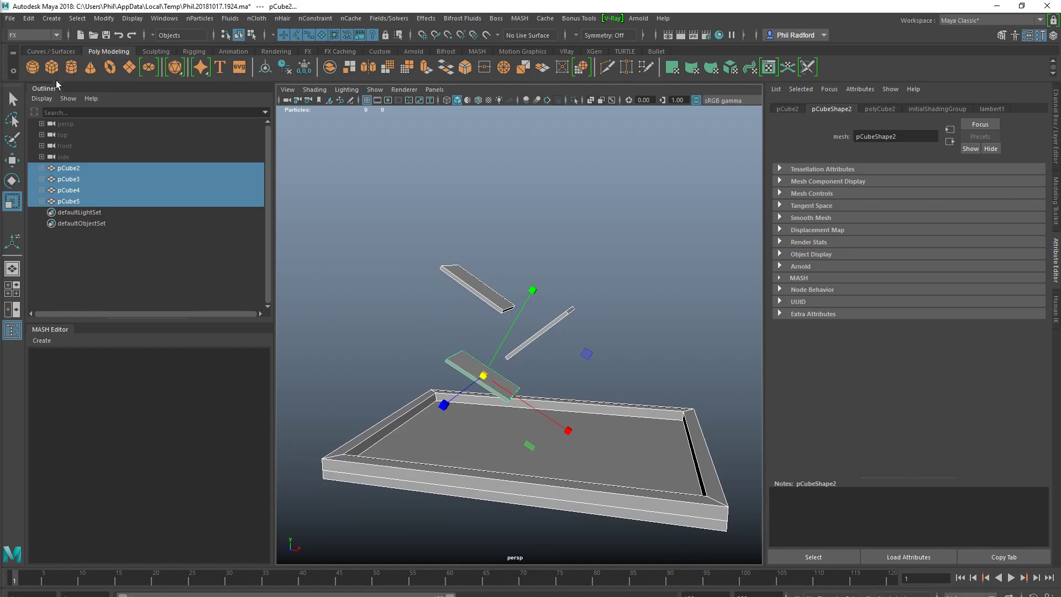
alt+middle_drag(462, 377, 415, 324)
alt+right_drag(415, 324, 633, 367)
alt+middle_drag(455, 440, 484, 325)
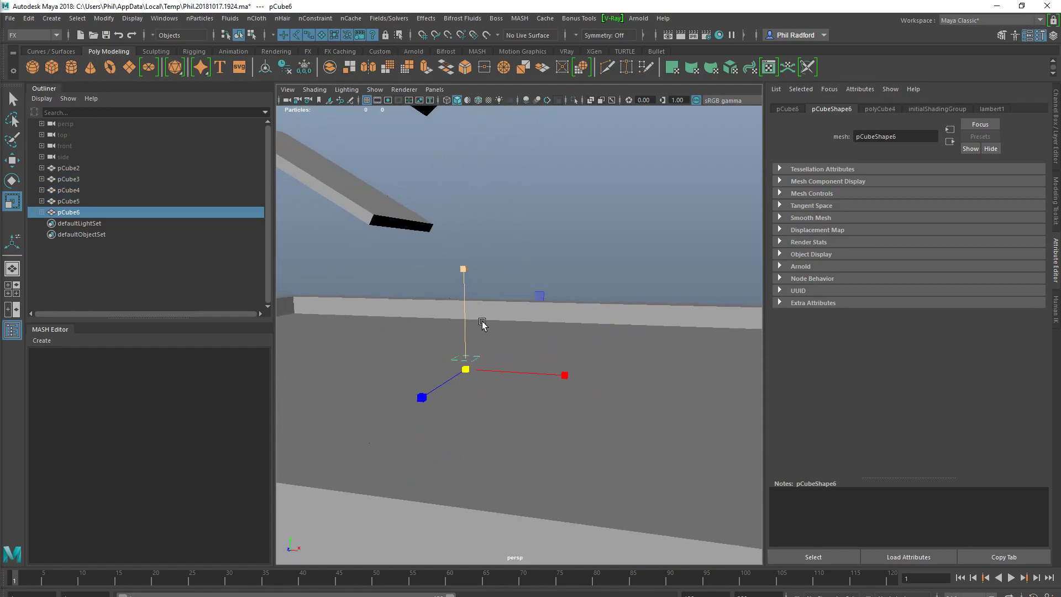
alt+right_drag(483, 324, 576, 357)
key(4)
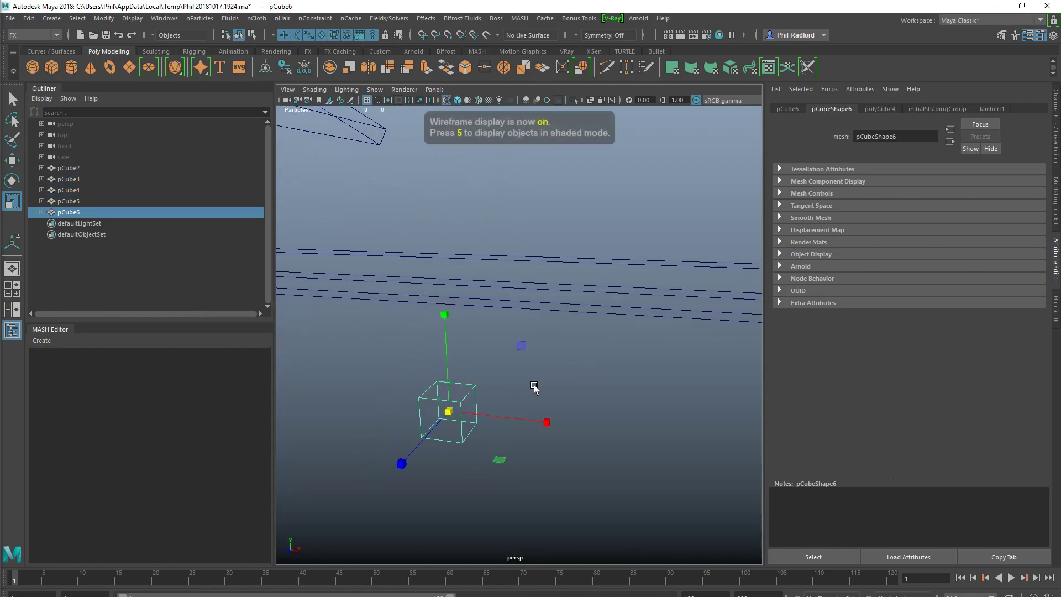
Step: Switch to the Modeling menu set and apply Smooth to the new cube to round it into a ball
click(33, 35)
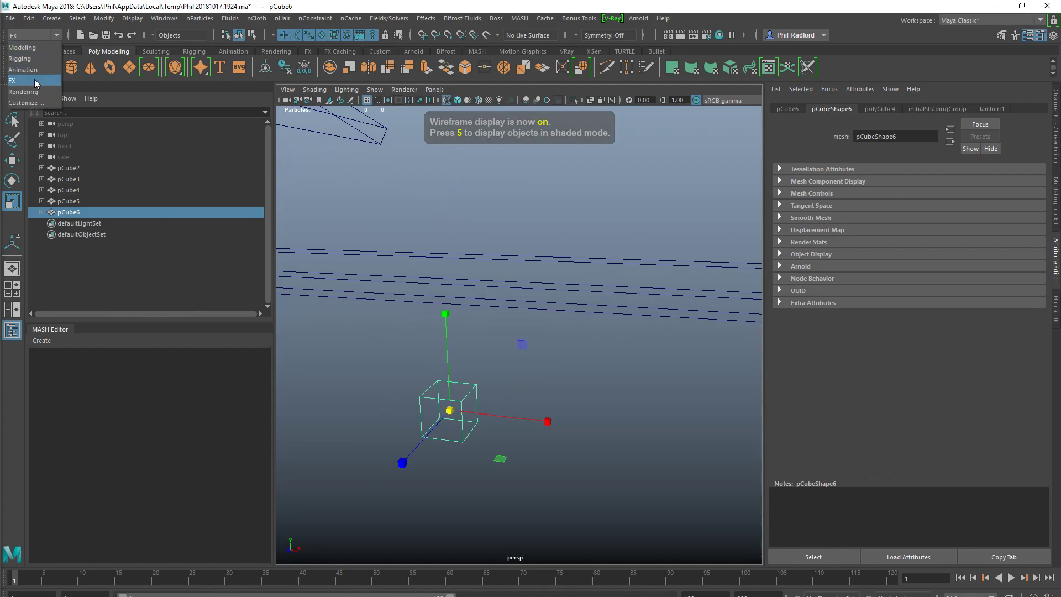
click(35, 48)
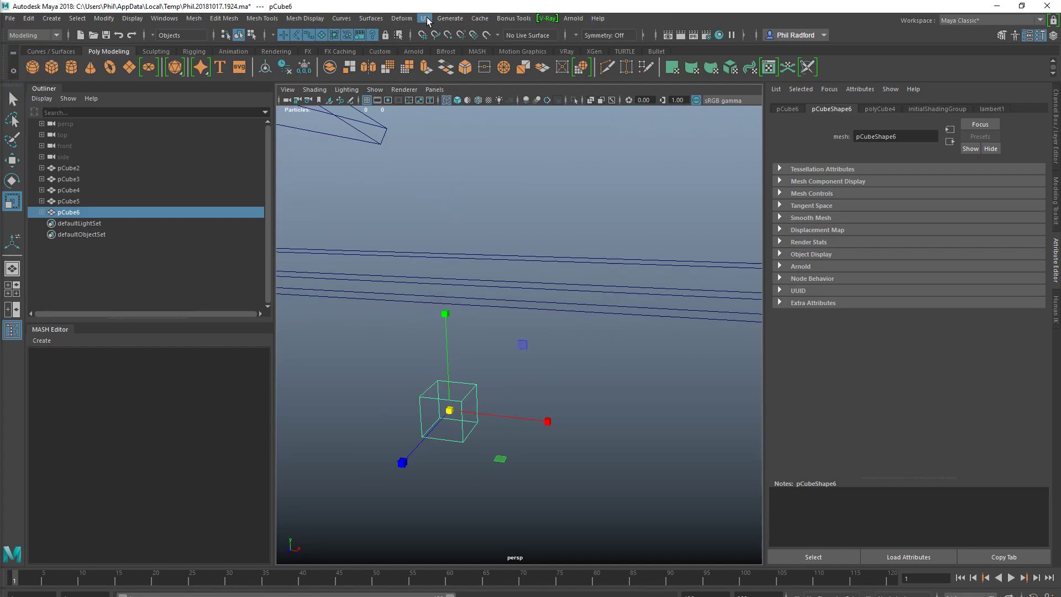
click(193, 18)
click(228, 121)
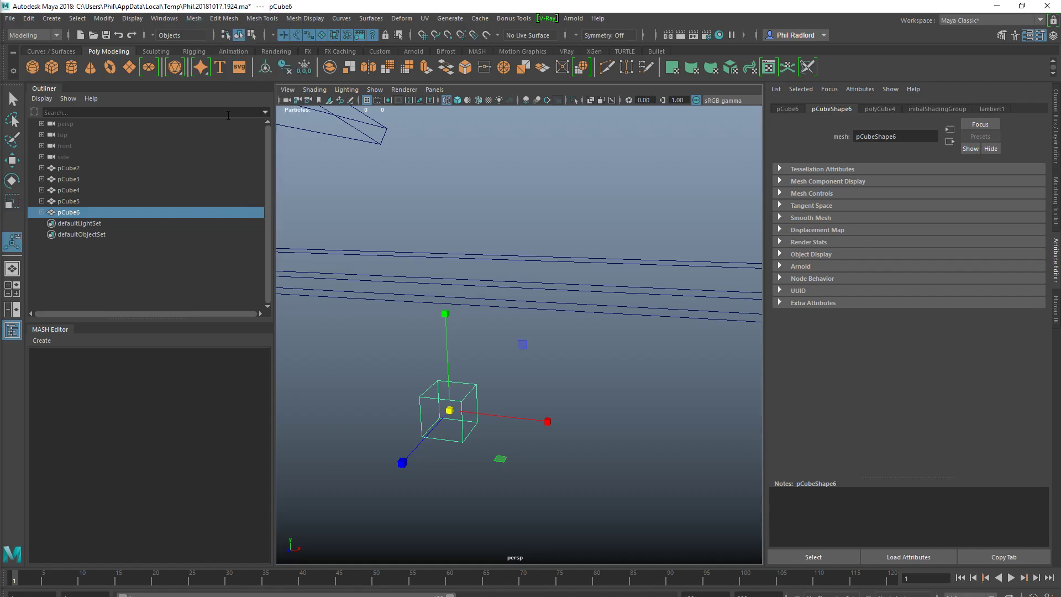
alt+middle_drag(469, 359, 492, 296)
scroll(493, 297, up, 5)
click(452, 346)
alt+drag(557, 351, 530, 344)
alt+right_drag(583, 352, 406, 313)
alt+middle_drag(406, 313, 406, 330)
Step: Create a MASH network from the smoothed ball
click(477, 51)
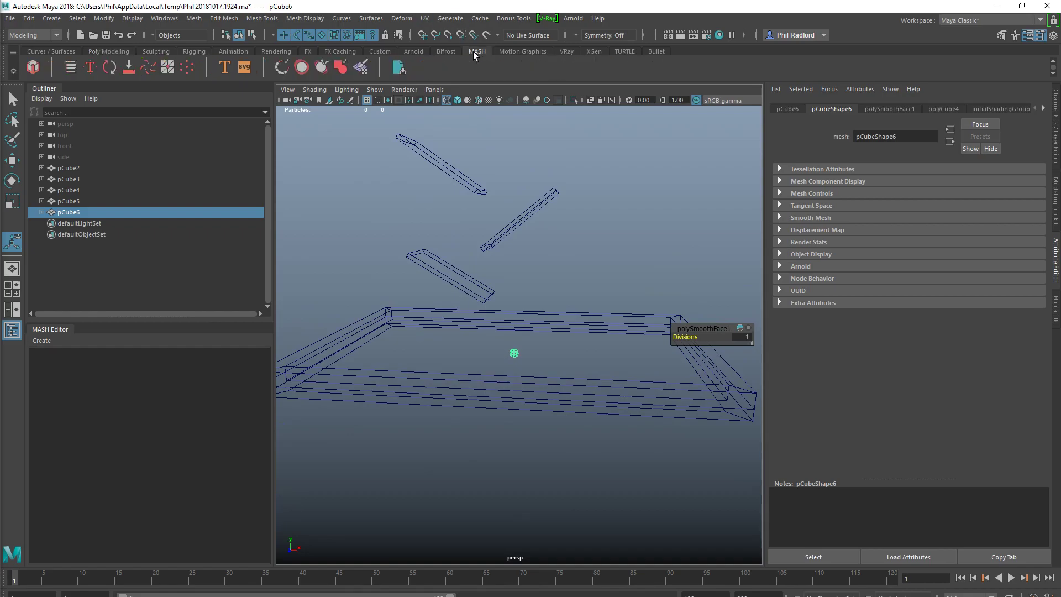
click(32, 67)
scroll(569, 396, up, 5)
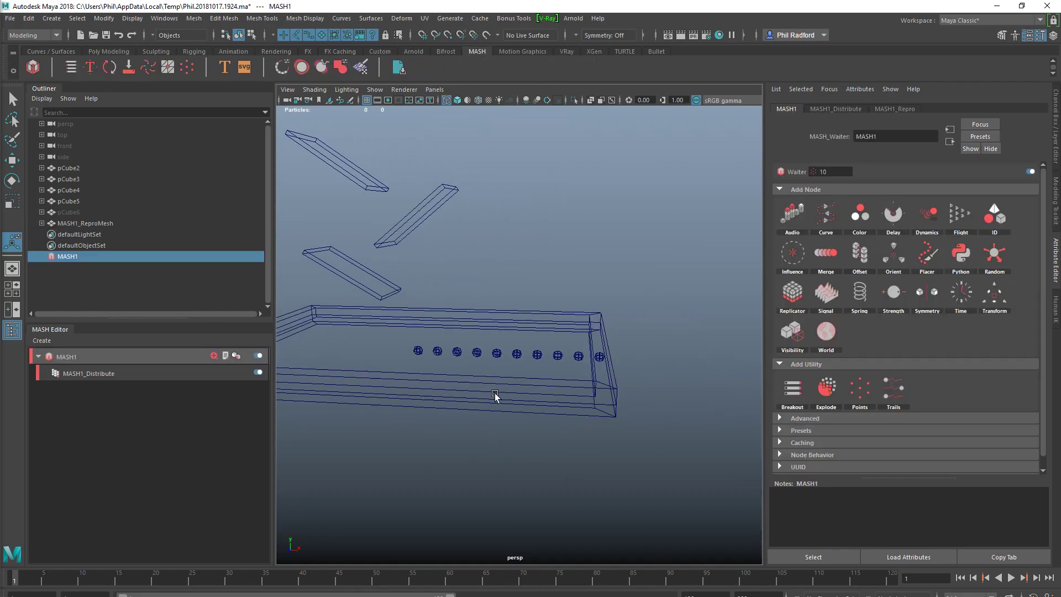
scroll(603, 394, down, 5)
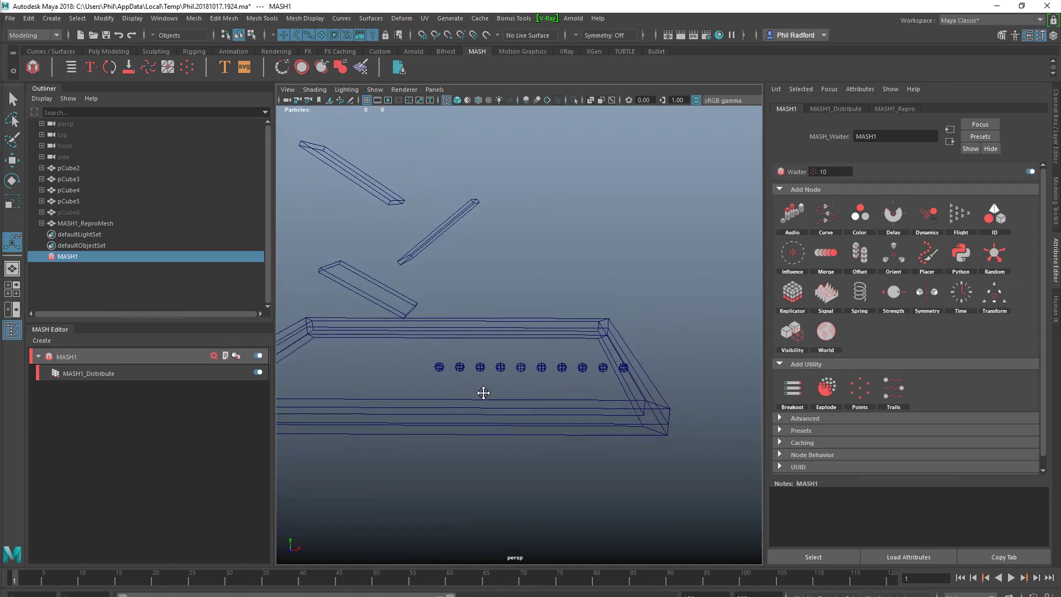
Step: Add a Transform node to the MASH1 network and create a controller null for it
click(990, 294)
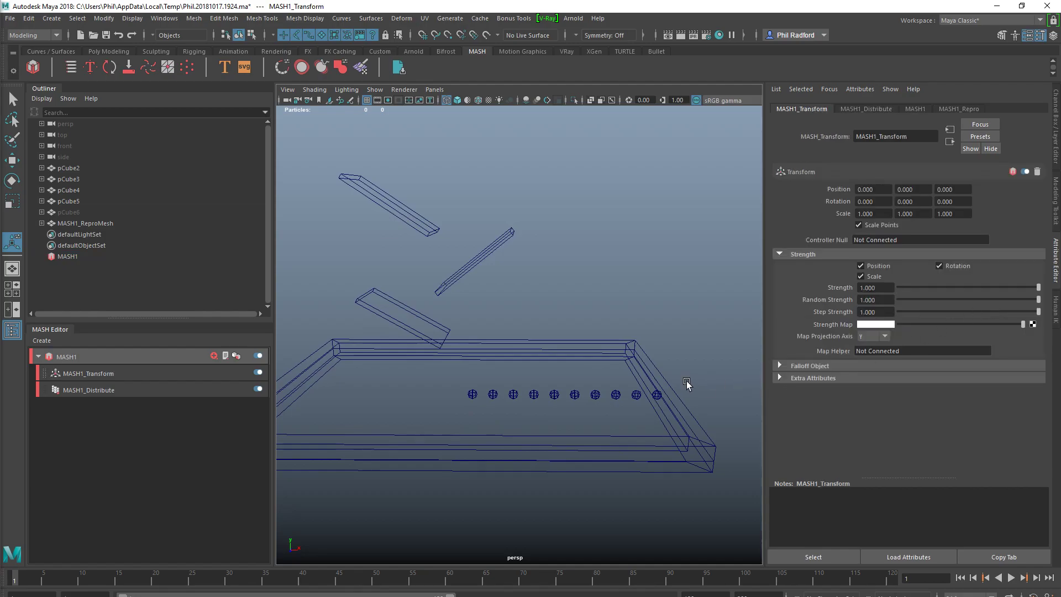
alt+middle_drag(530, 387, 540, 390)
right_click(867, 240)
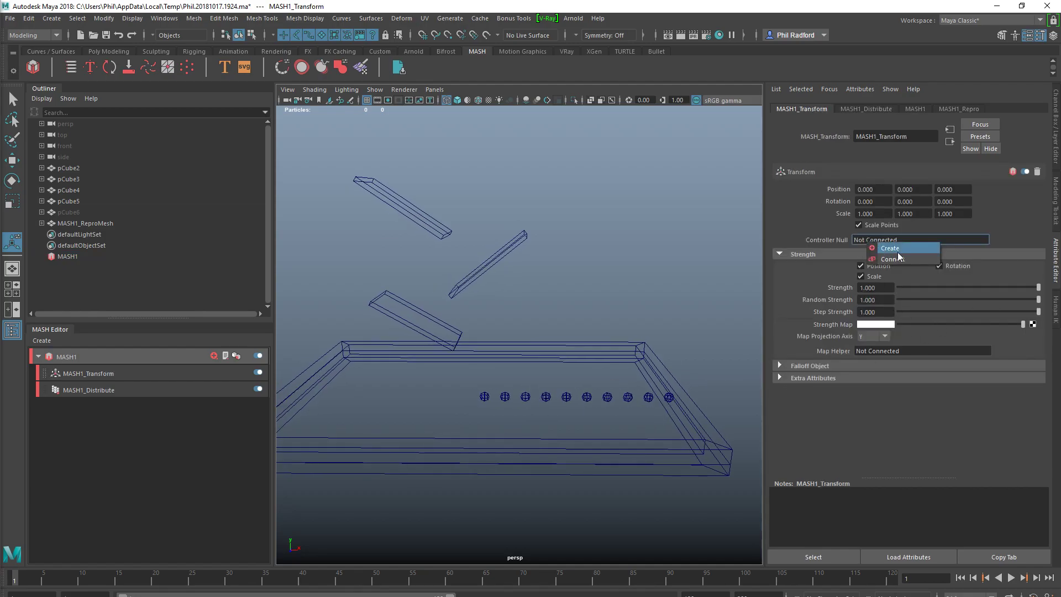
click(907, 250)
Step: Move the MASH1_Transform_loc locator up and across so the balls start above the uppermost ramp
alt+drag(532, 356, 492, 421)
key(w)
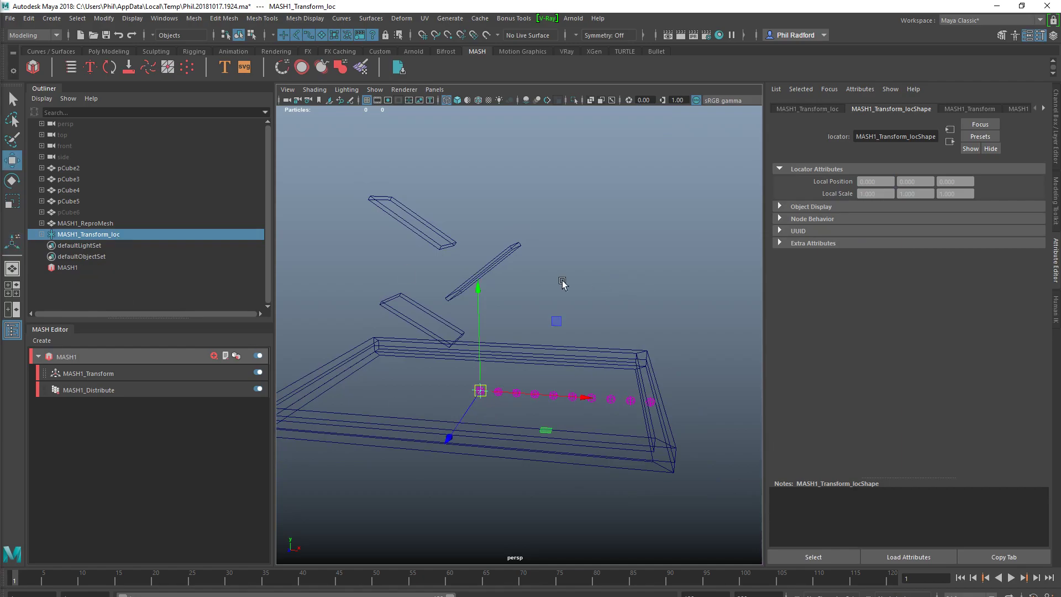
drag(478, 288, 473, 78)
alt+drag(449, 234, 542, 410)
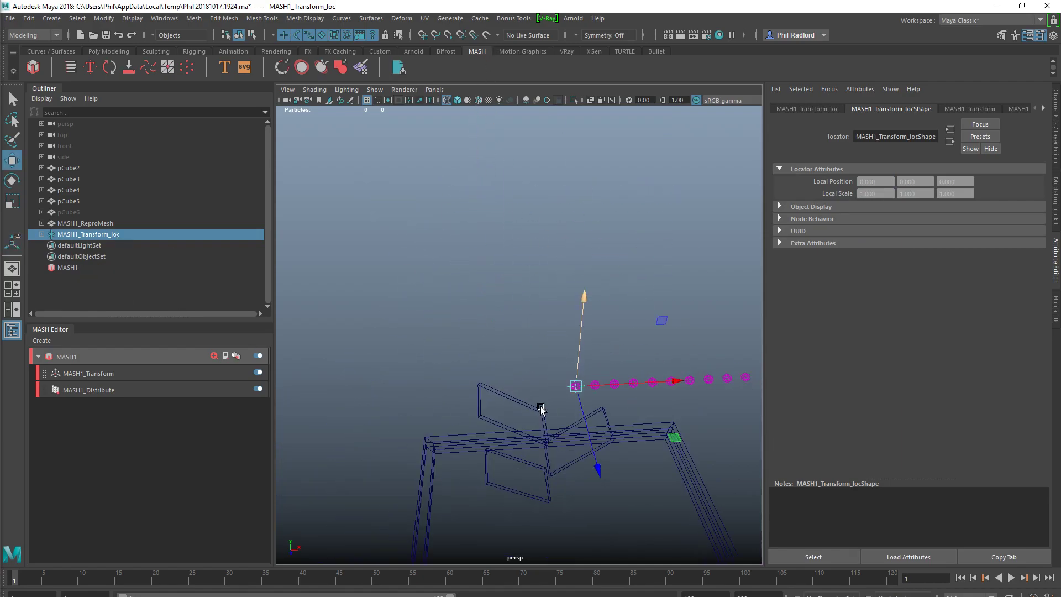
drag(670, 385, 555, 369)
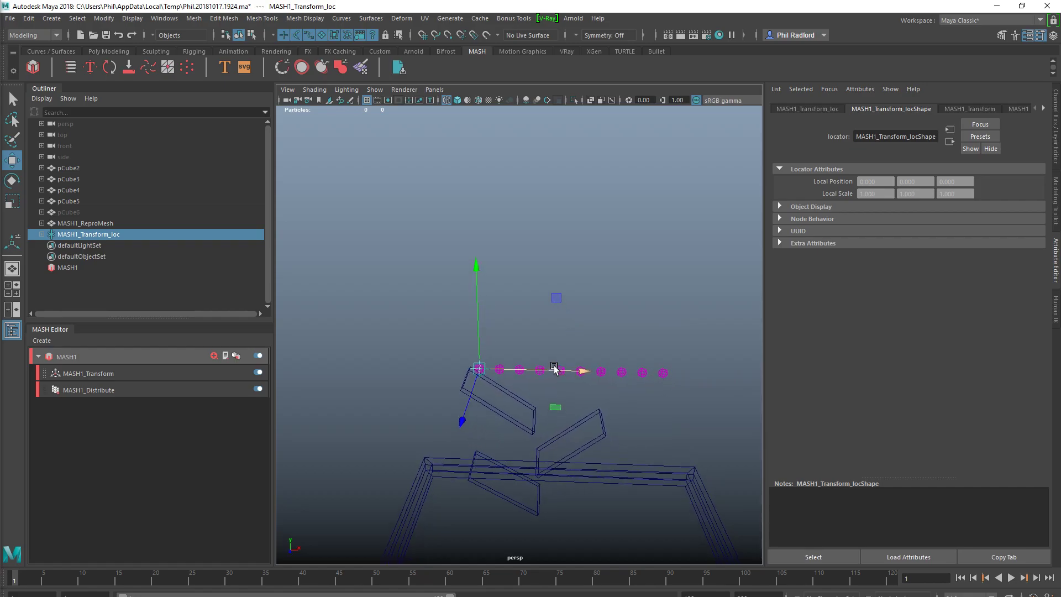
mouse_move(479, 321)
mouse_down()
mouse_move(485, 284)
mouse_move(472, 328)
mouse_up()
alt+right_drag(473, 329, 586, 343)
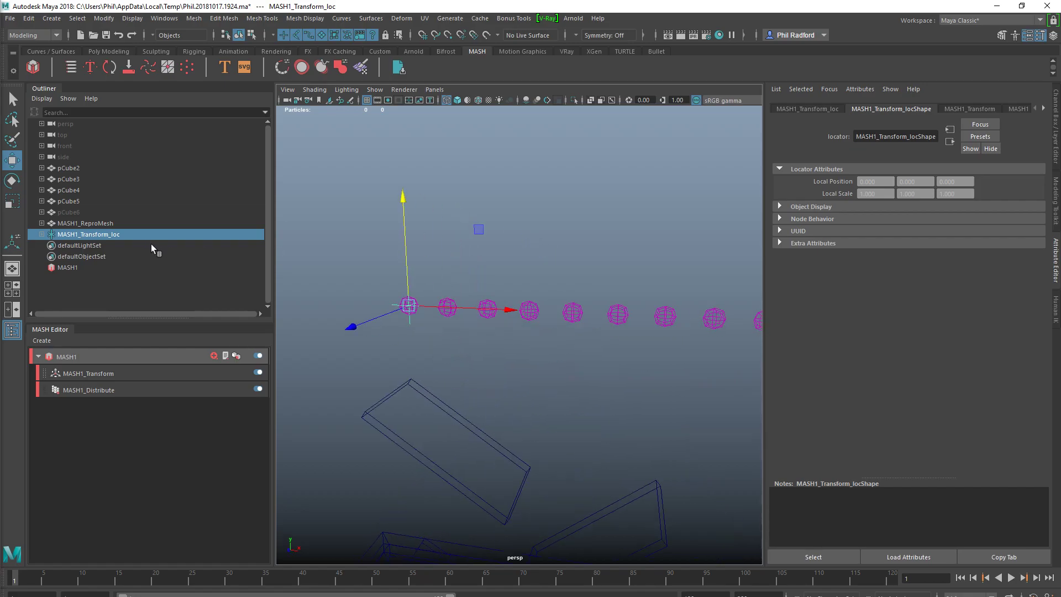
Step: Set the Distribution Type of the MASH1_Distribute node to Grid
click(86, 389)
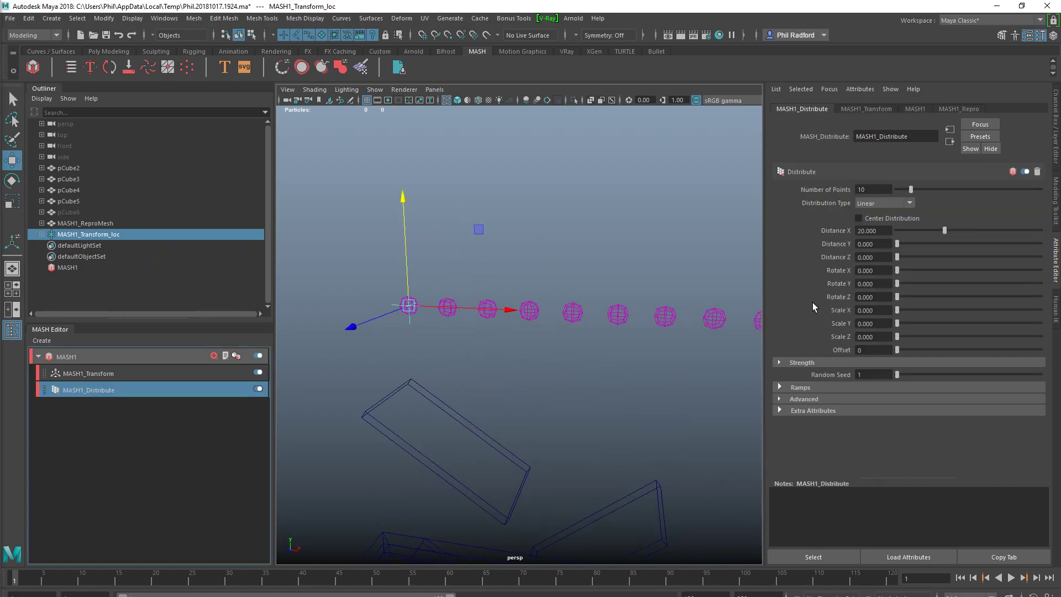
click(894, 205)
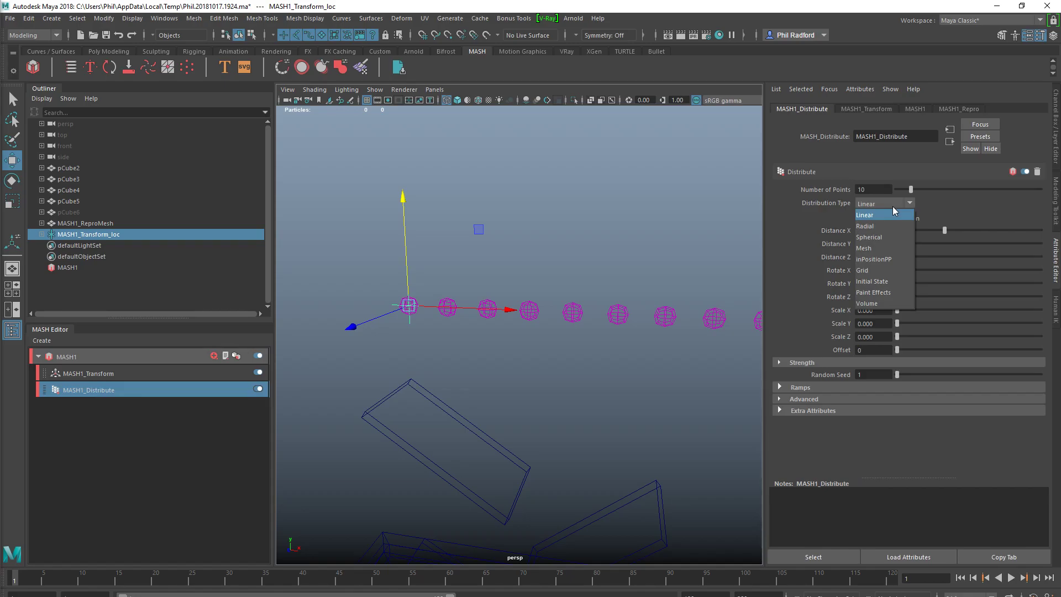
click(883, 271)
alt+drag(556, 310, 443, 366)
alt+middle_drag(443, 366, 589, 358)
alt+right_drag(590, 359, 497, 354)
Step: Scale the uppermost ramp, pCube4, across its width to suit the grid of balls
drag(423, 395, 636, 412)
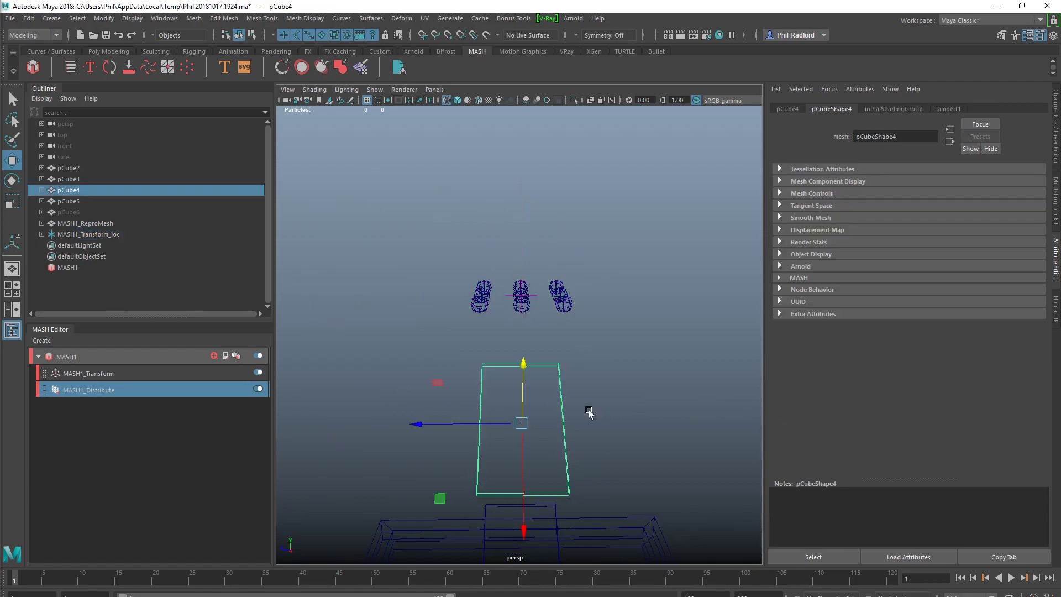
key(r)
drag(424, 432, 448, 373)
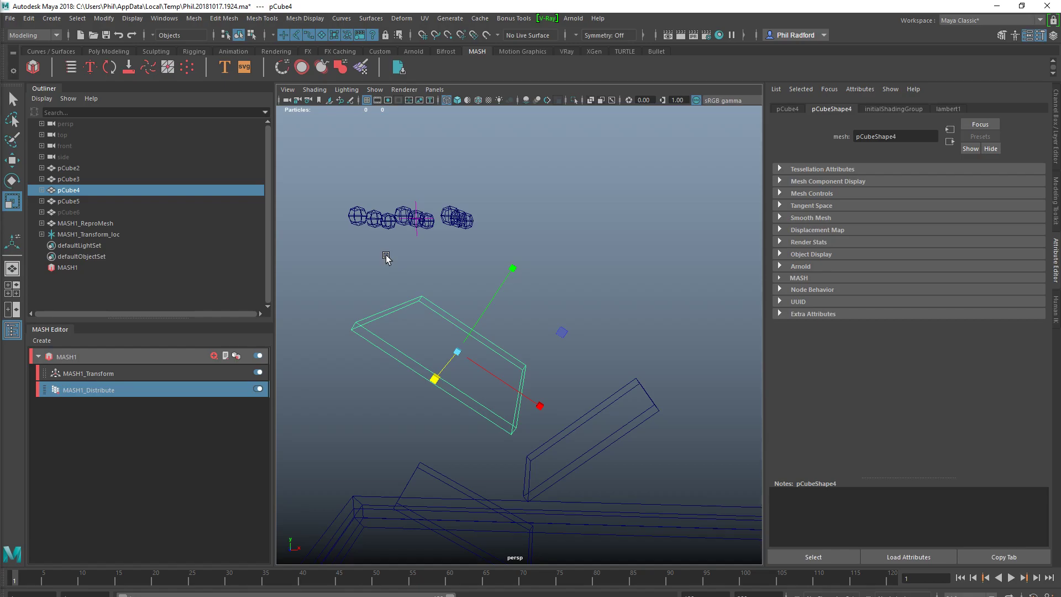
mouse_move(420, 288)
alt+mouse_down()
mouse_move(442, 286)
mouse_move(429, 288)
alt+mouse_up()
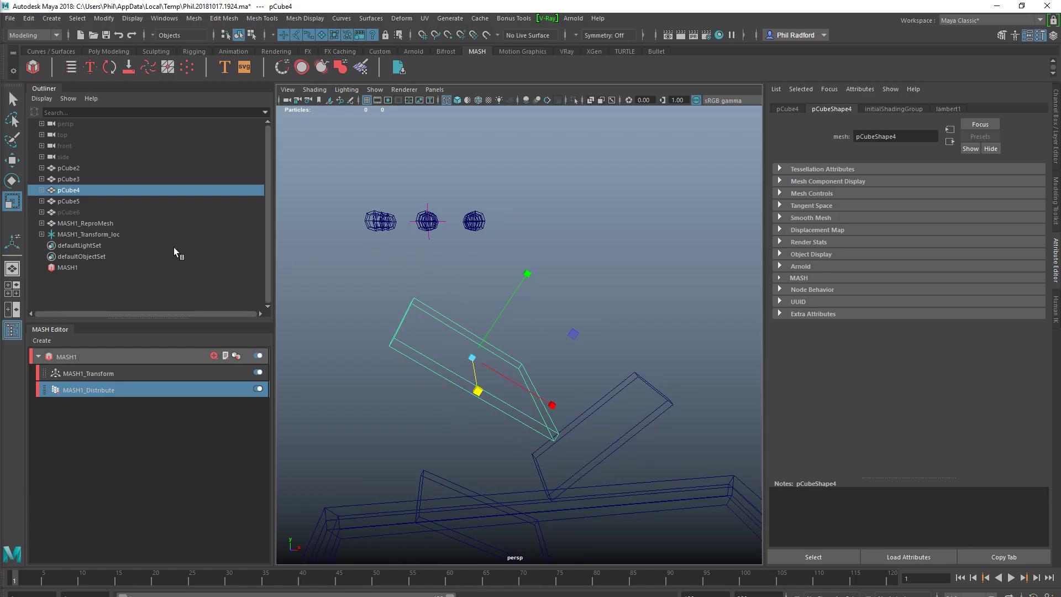
Step: Switch to the FX menu set and add a Dynamics node to the MASH1 network
click(110, 223)
click(31, 34)
click(33, 78)
alt+right_drag(512, 296, 537, 318)
alt+drag(537, 318, 494, 321)
click(67, 267)
alt+drag(367, 306, 420, 320)
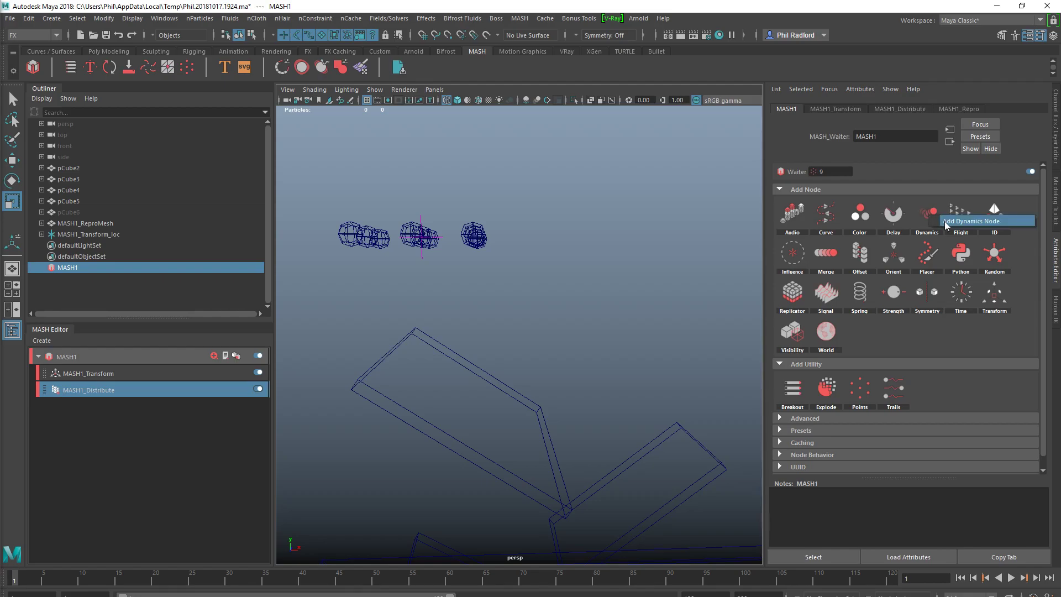
click(947, 220)
alt+drag(625, 346, 431, 314)
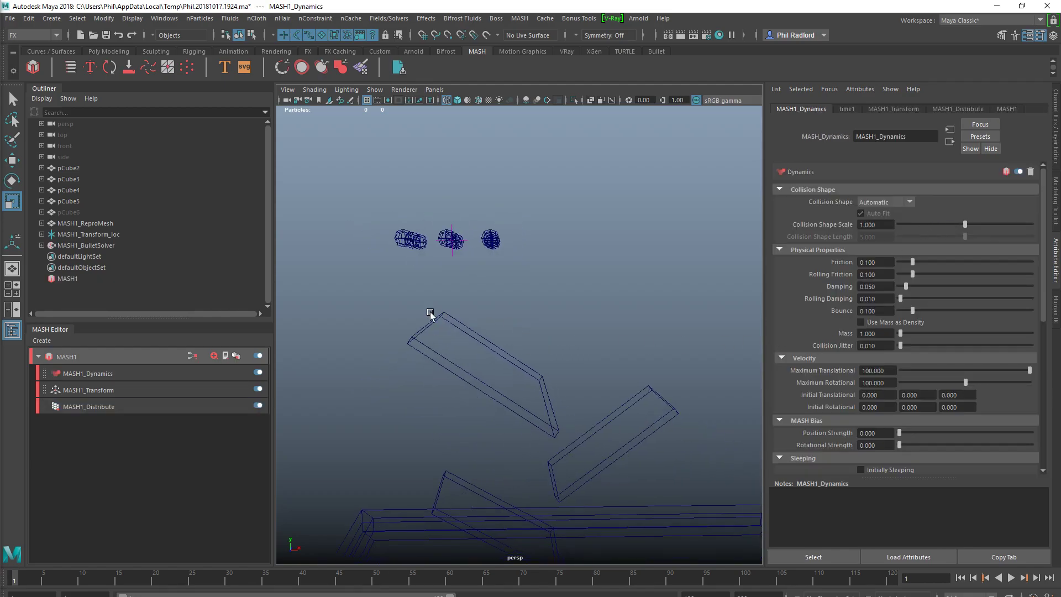
Step: Add pCube2, pCube3, pCube4 and pCube5 as collider objects of the MASH1_BulletSolver
click(109, 246)
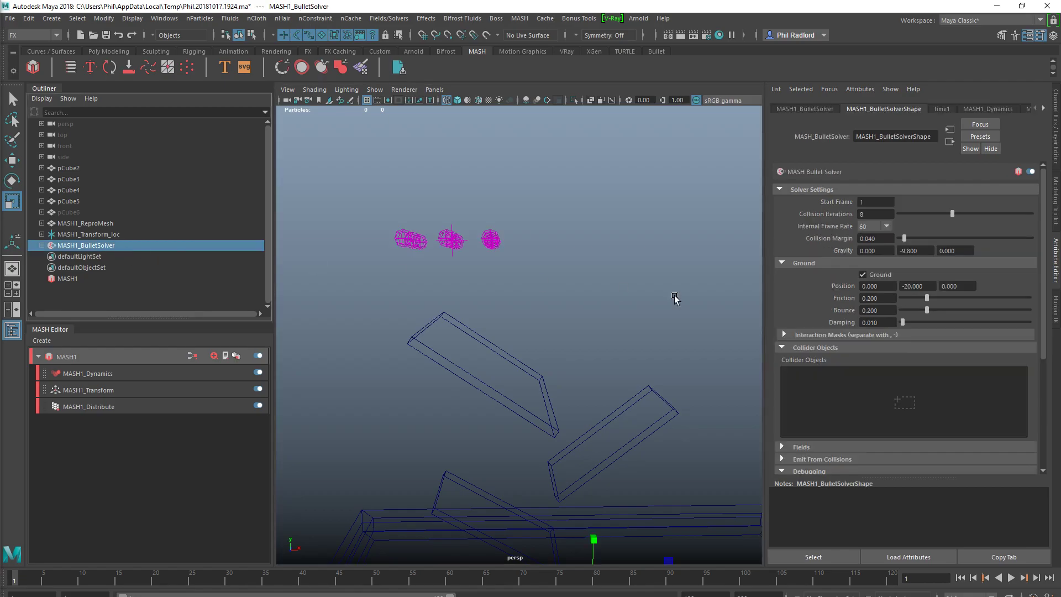
scroll(845, 396, down, 2)
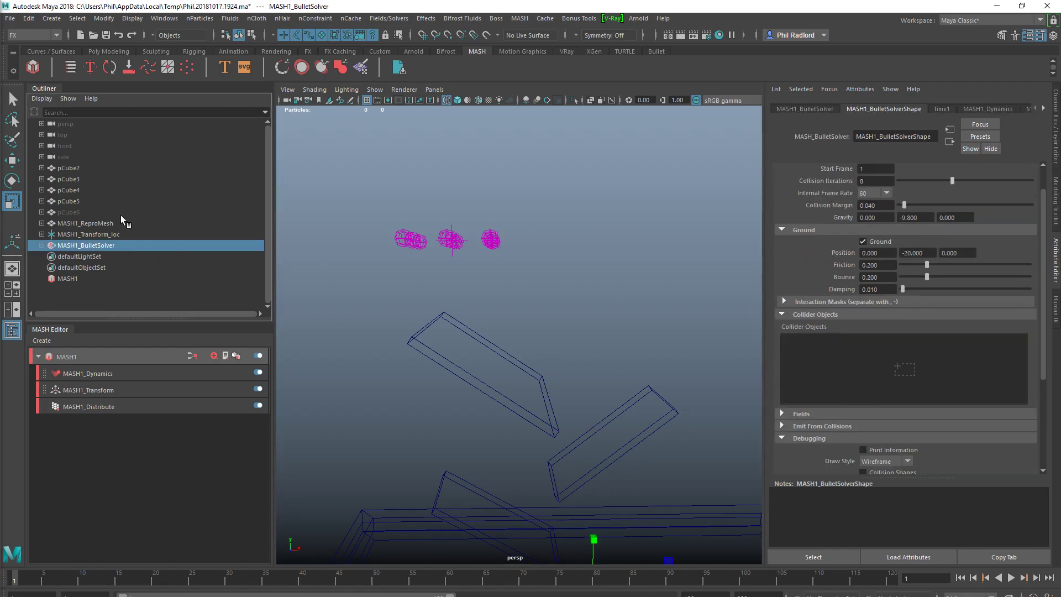
middle_drag(75, 168, 906, 382)
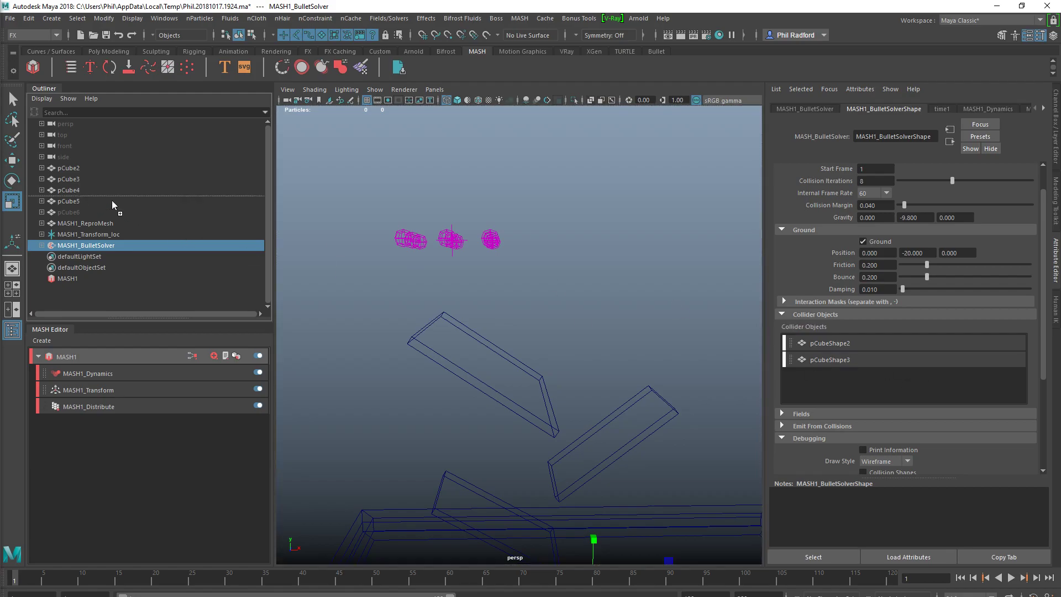
middle_drag(830, 377, 830, 378)
middle_drag(74, 201, 840, 393)
Step: Play the simulation to check how the balls roll down the ramps, and return to the first frame
alt+right_drag(546, 285, 516, 302)
alt+drag(517, 303, 483, 301)
alt+right_drag(483, 301, 462, 302)
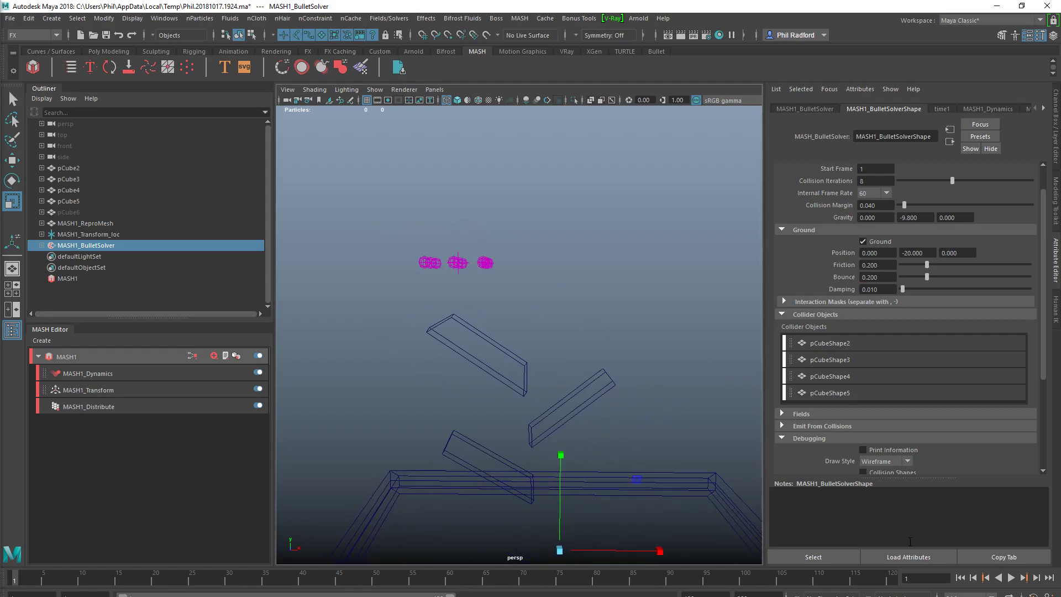
click(1012, 579)
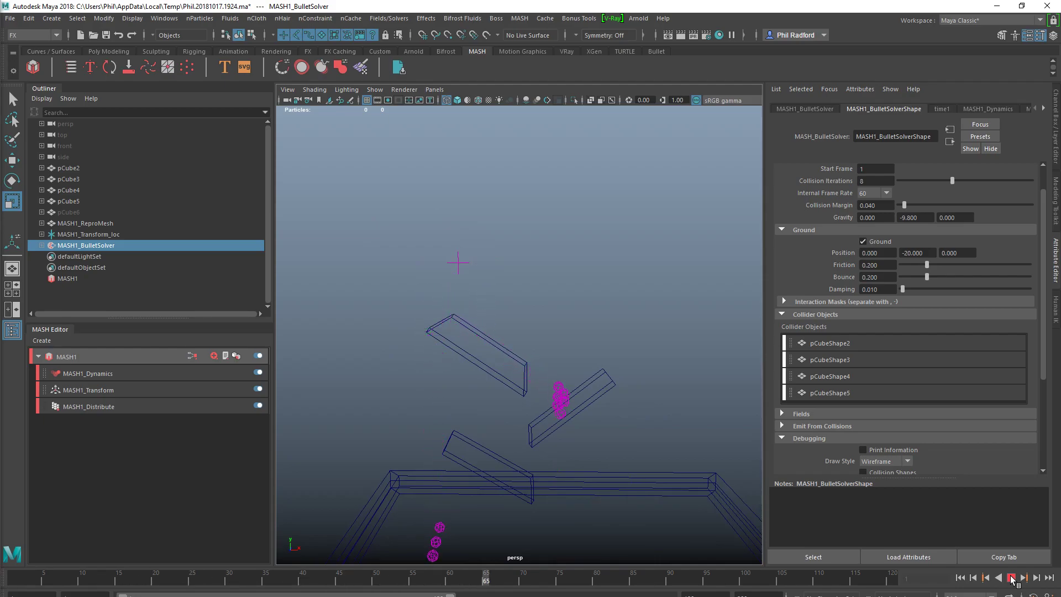
click(1011, 578)
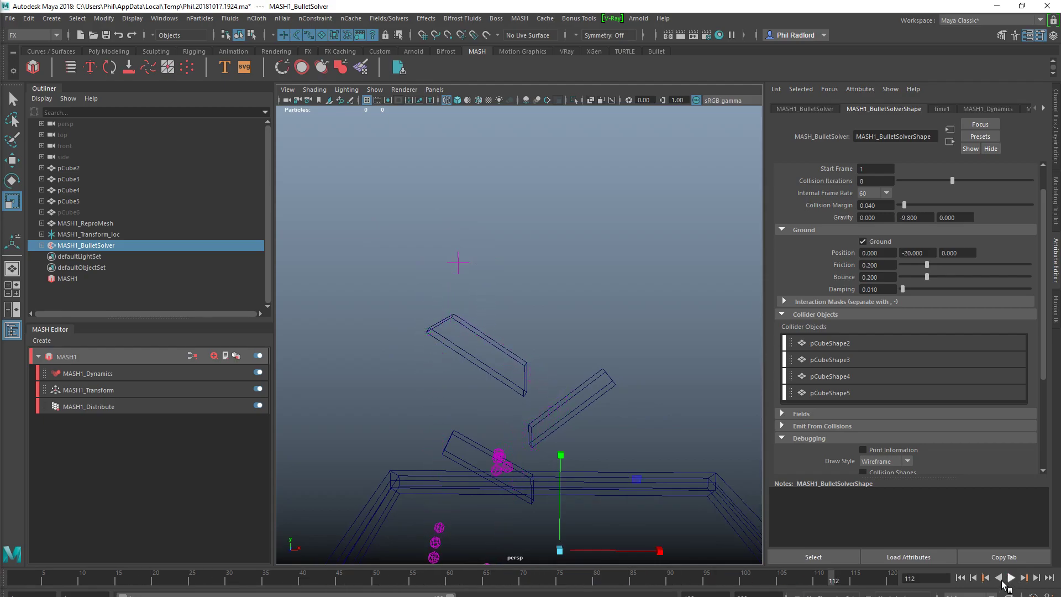
click(961, 578)
Step: Convert the MASH1_ReproMesh balls to an nCloth object
alt+right_drag(426, 303, 409, 330)
alt+drag(408, 330, 446, 294)
click(485, 206)
alt+drag(504, 243, 509, 277)
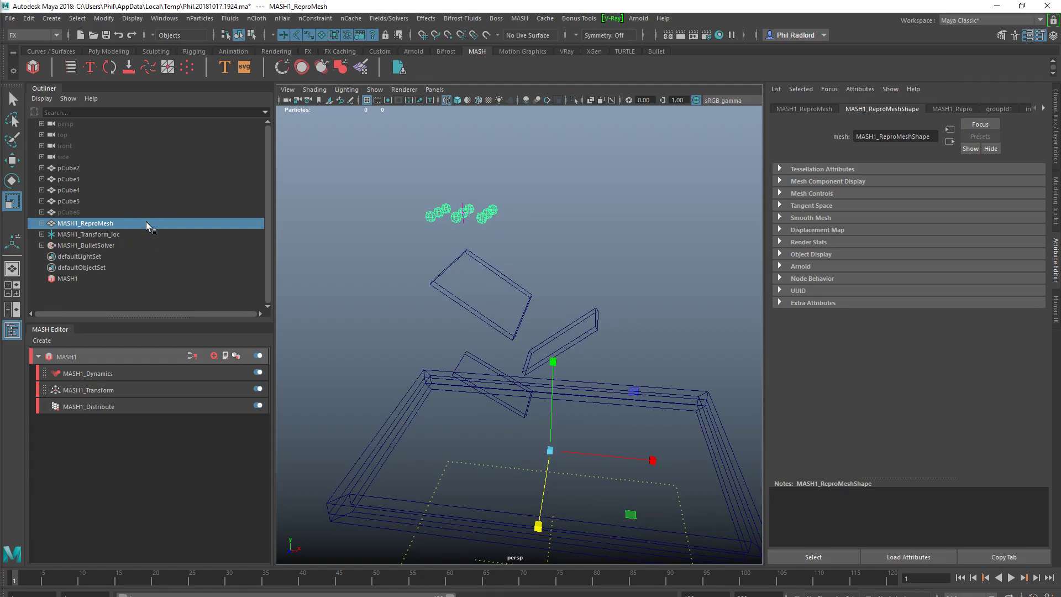
click(256, 18)
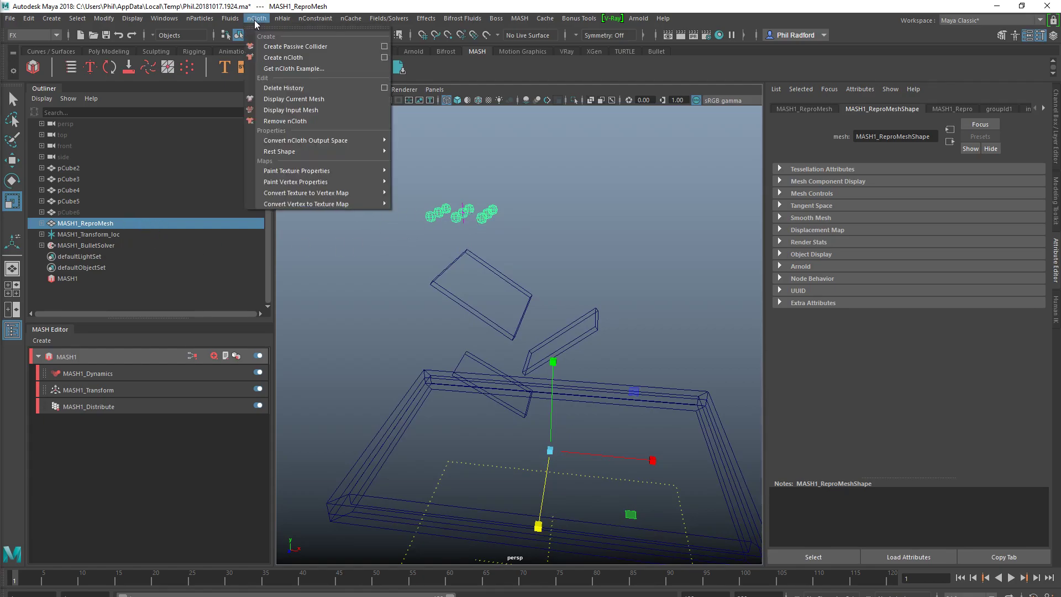
click(298, 57)
Step: Make the three ramps and the tray below them, pCube2 to pCube5, passive colliders for the nCloth
click(466, 277)
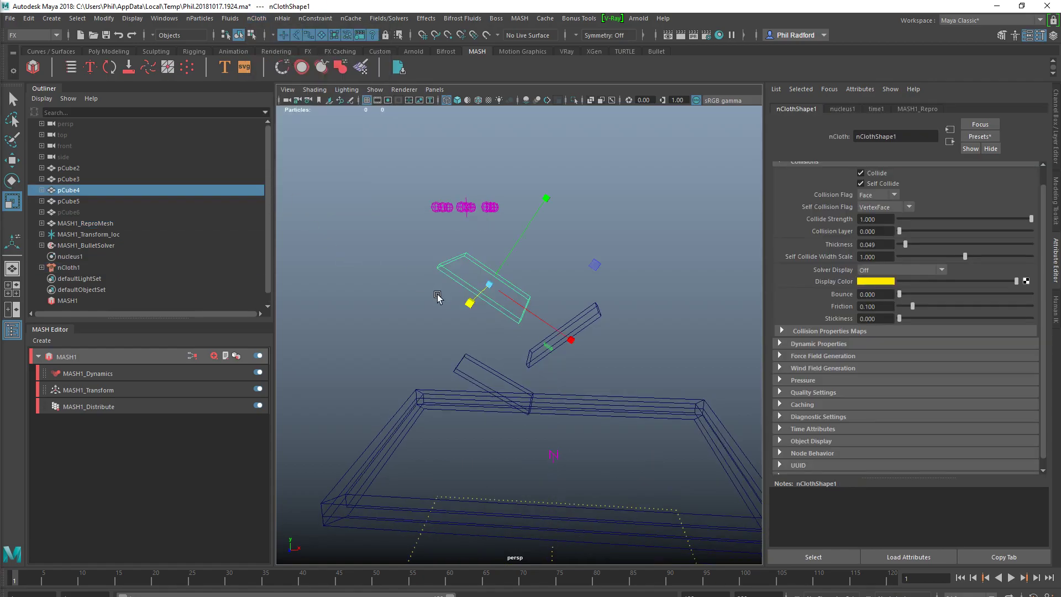
shift+click(593, 312)
shift+click(501, 368)
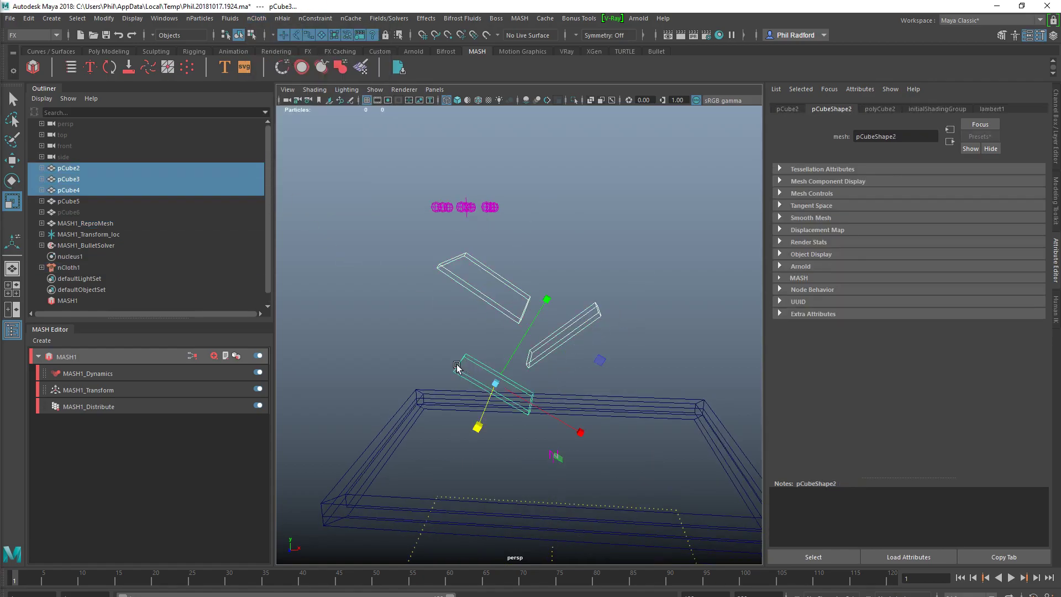
shift+click(413, 433)
click(254, 19)
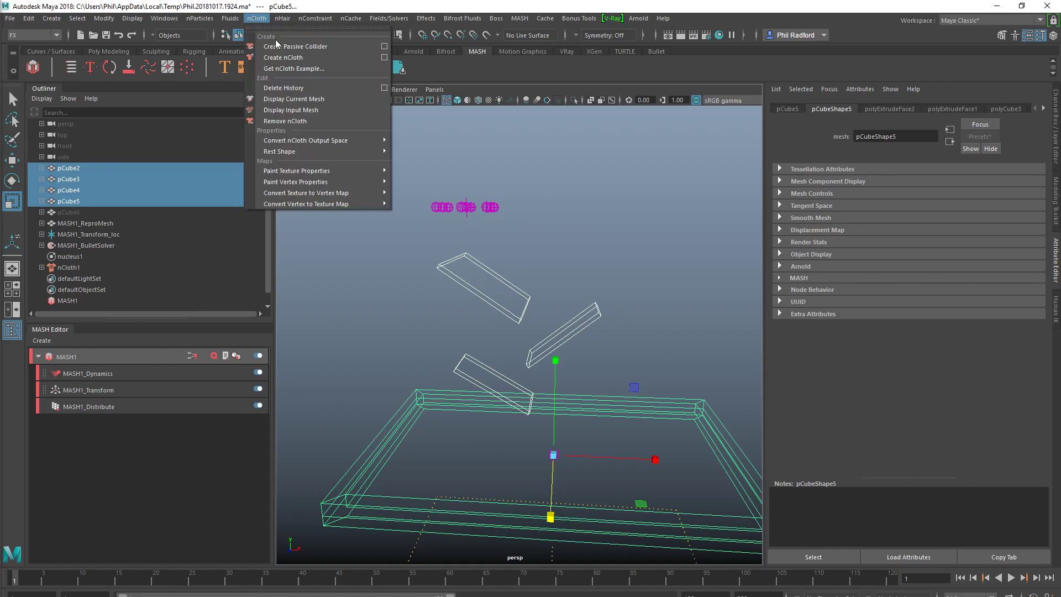
click(293, 49)
Step: Play the nCloth simulation, examine the balls close up between the two upper ramps, and replay it from the first frame
alt+right_drag(541, 268, 592, 267)
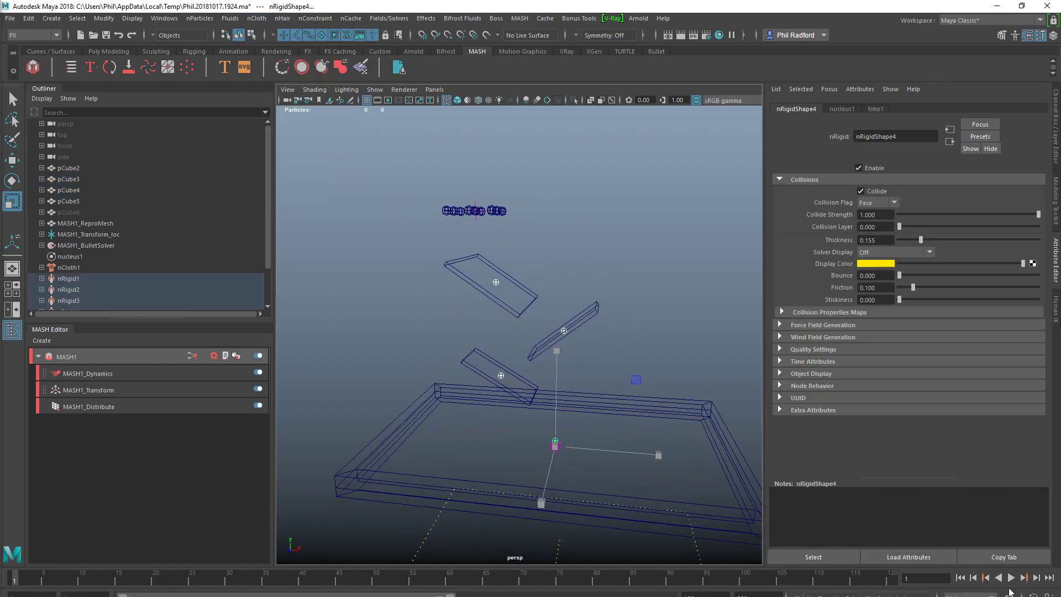
click(1012, 577)
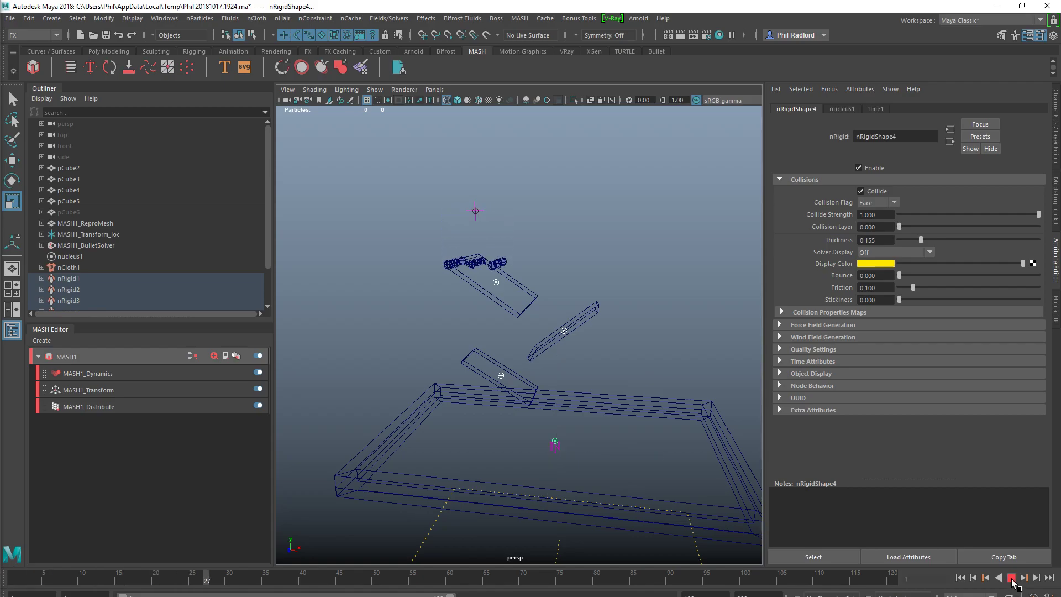
click(1012, 579)
alt+middle_drag(561, 364, 538, 380)
alt+right_drag(538, 381, 633, 386)
alt+drag(519, 345, 533, 343)
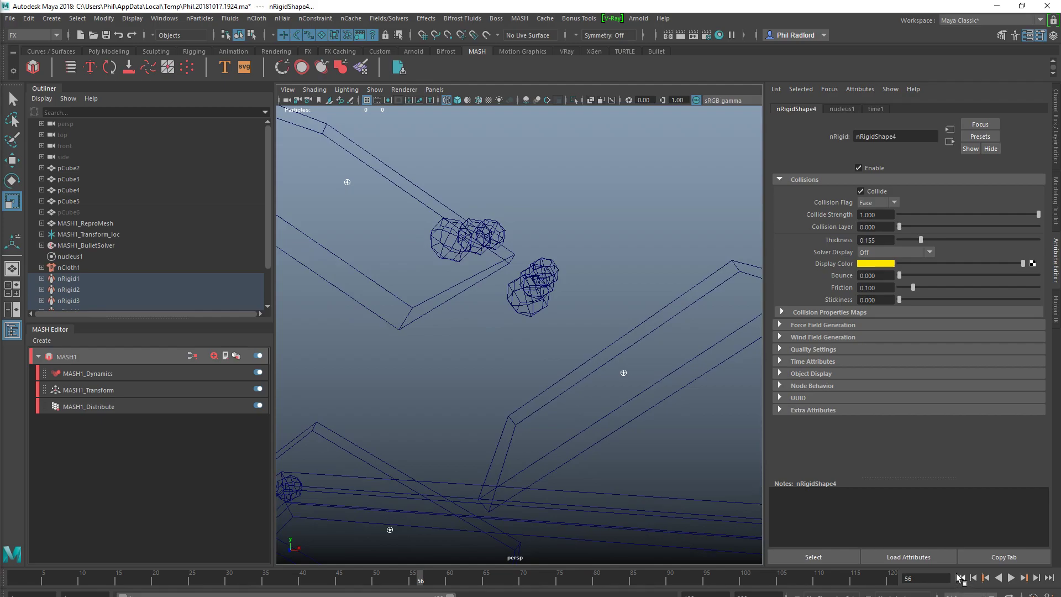
click(960, 577)
click(1012, 578)
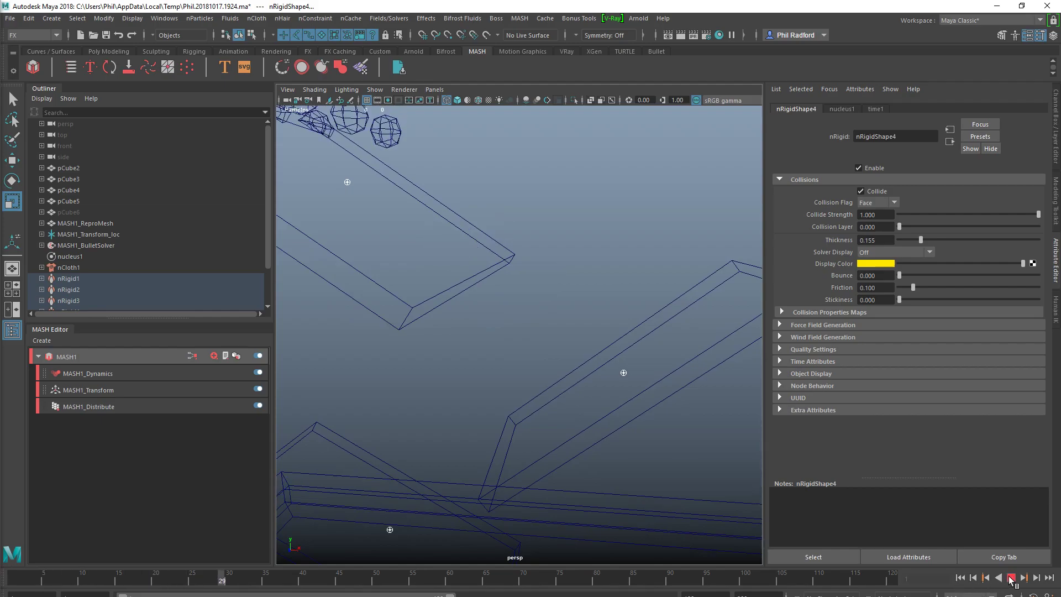
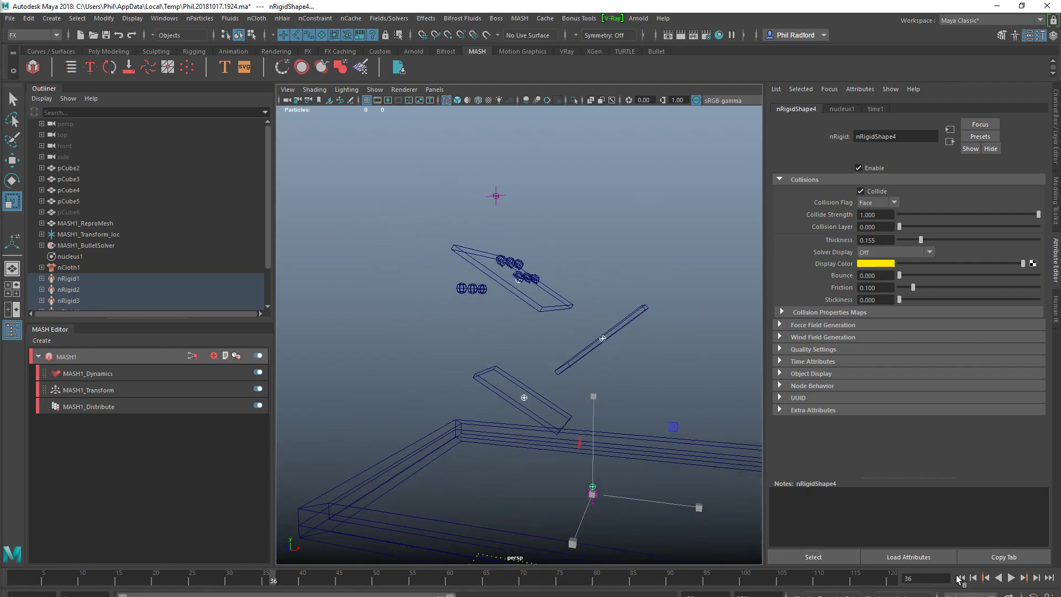
Step: Return to the first frame and set Grid Y of the MASH1_Distribute node to 3
click(961, 578)
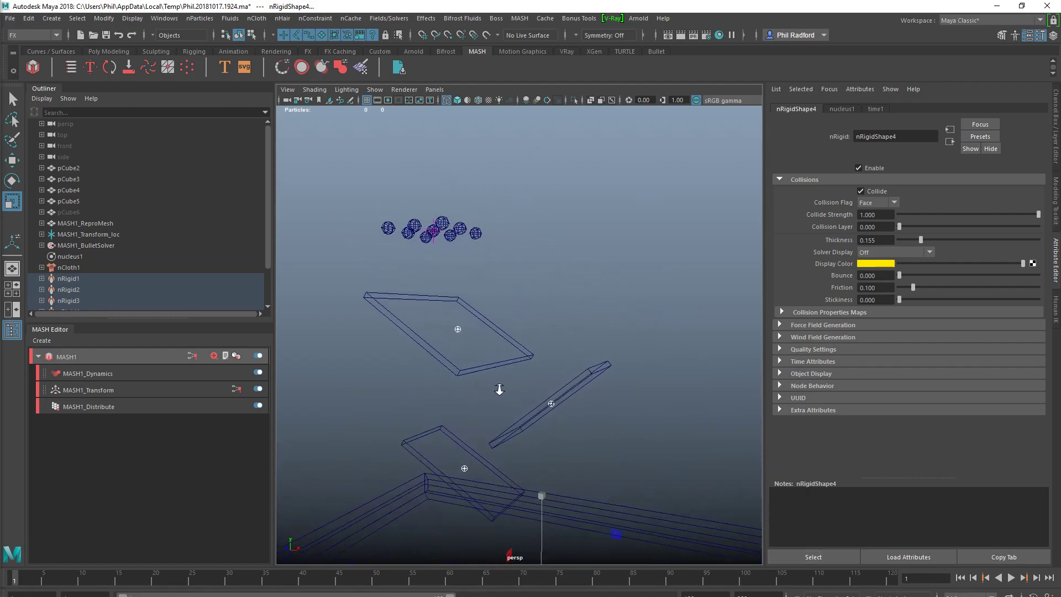
click(119, 406)
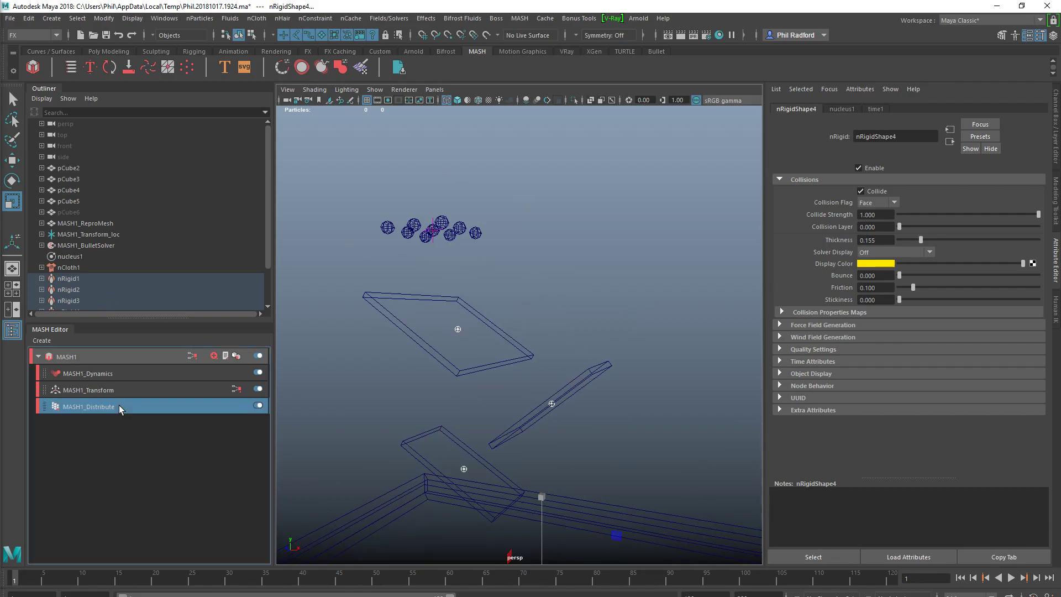
click(390, 299)
alt+right_drag(389, 299, 469, 295)
alt+middle_drag(468, 295, 517, 403)
alt+drag(516, 403, 486, 398)
alt+middle_drag(486, 398, 519, 380)
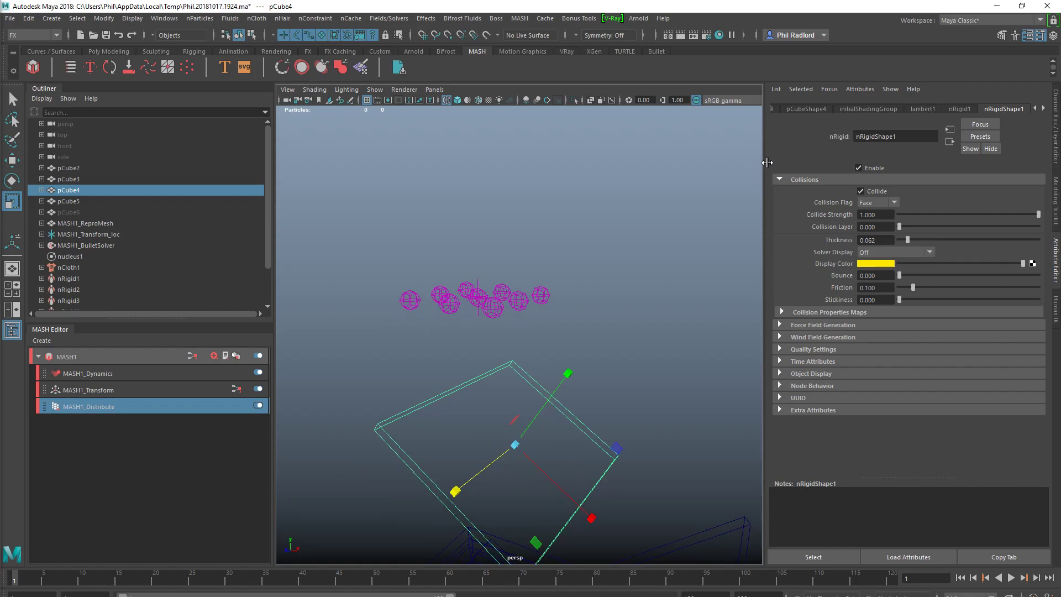
click(121, 408)
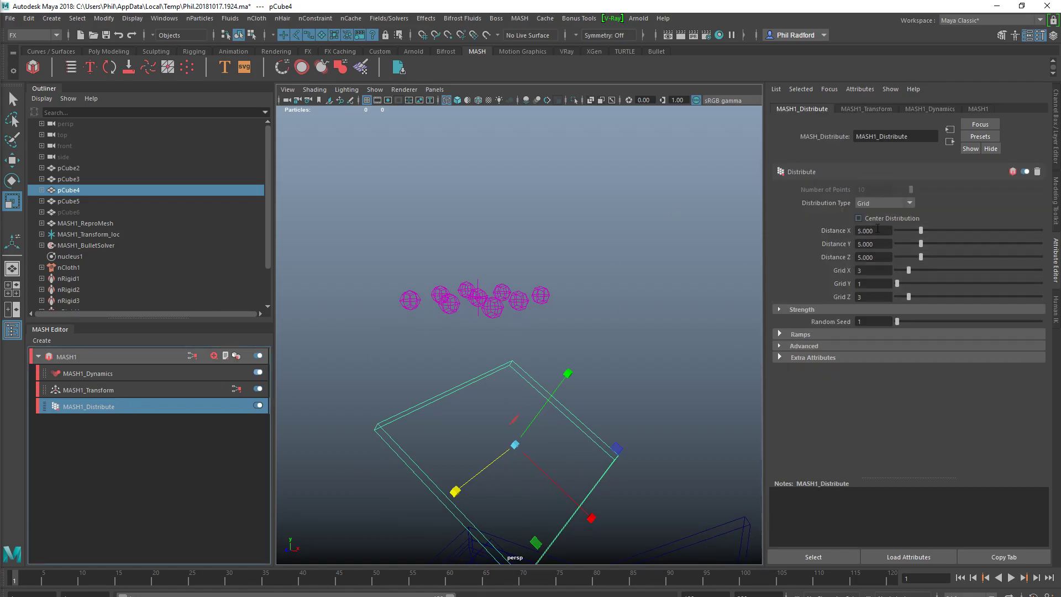
click(907, 284)
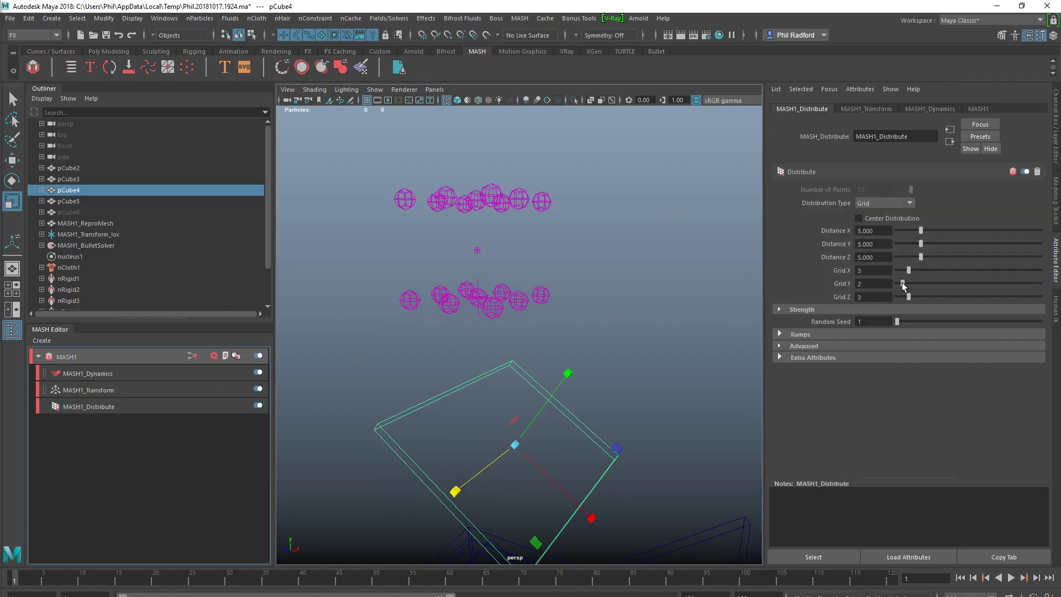
alt+drag(540, 298, 510, 303)
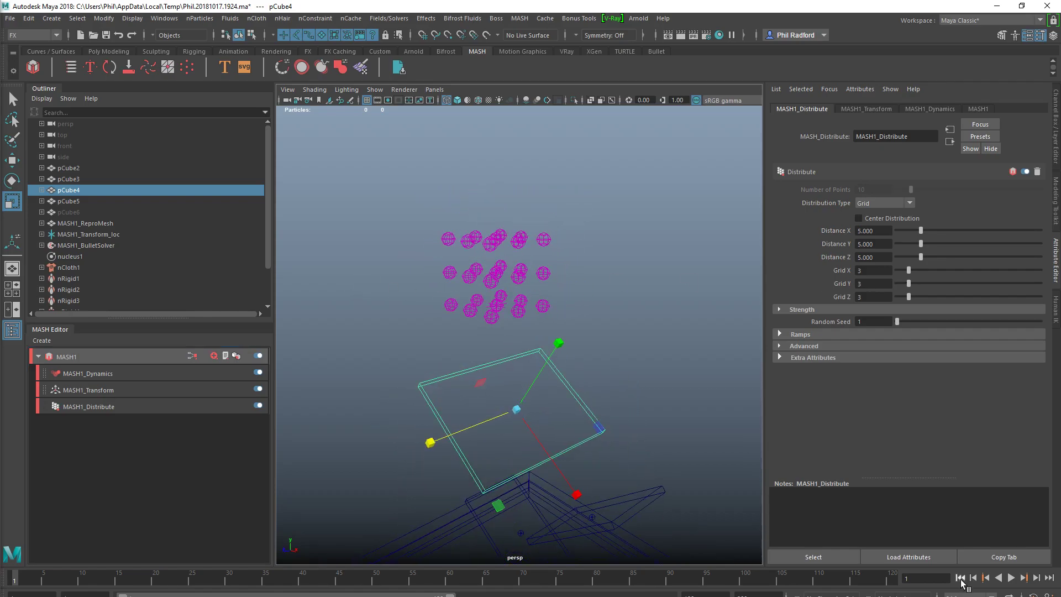
Step: Play the simulation of the layered ball grid falling onto the ramps, stop it and return to the first frame
click(1012, 579)
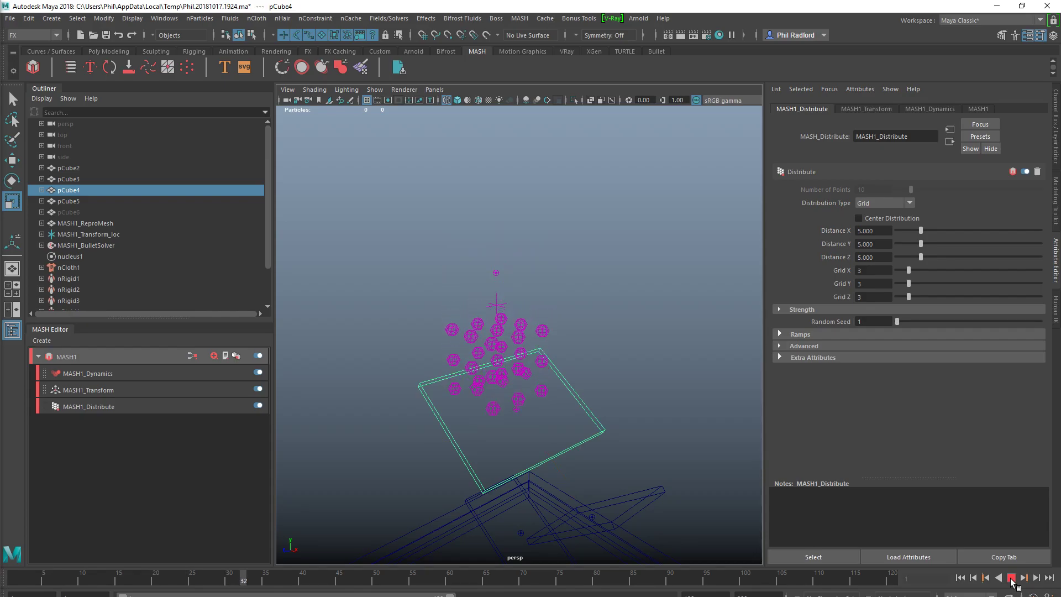
click(1012, 579)
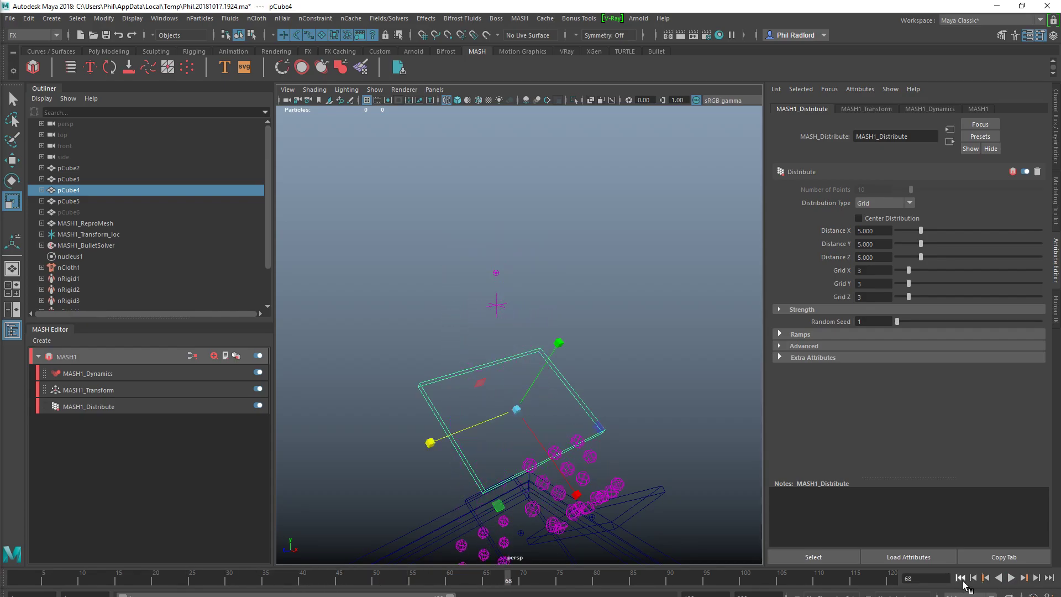
click(961, 578)
Step: Examine the three-layer ball grid above the upper ramp from several angles
scroll(502, 372, up, 3)
alt+drag(502, 371, 467, 366)
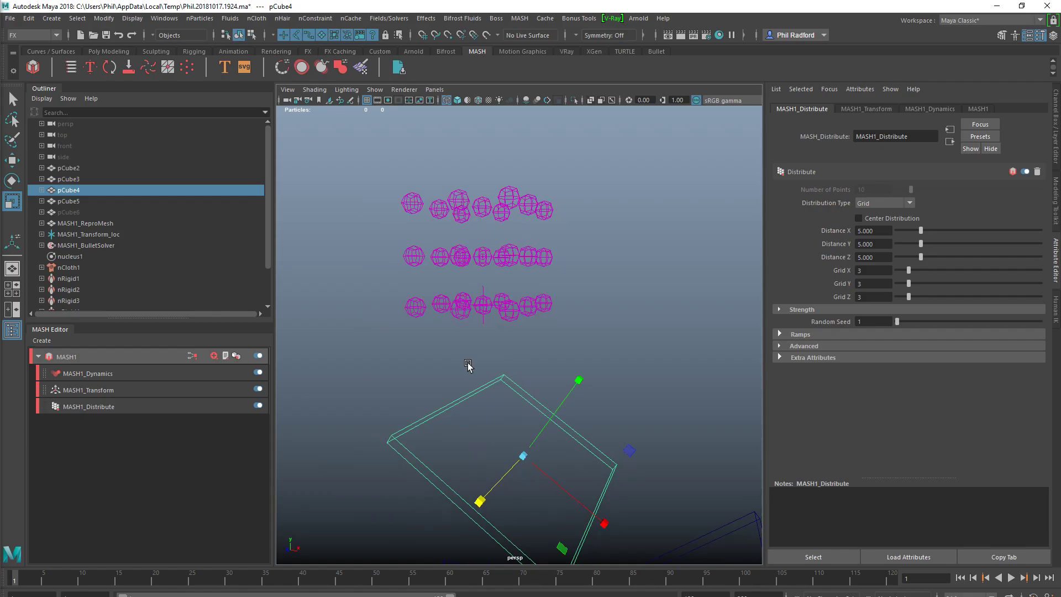
alt+drag(468, 366, 428, 390)
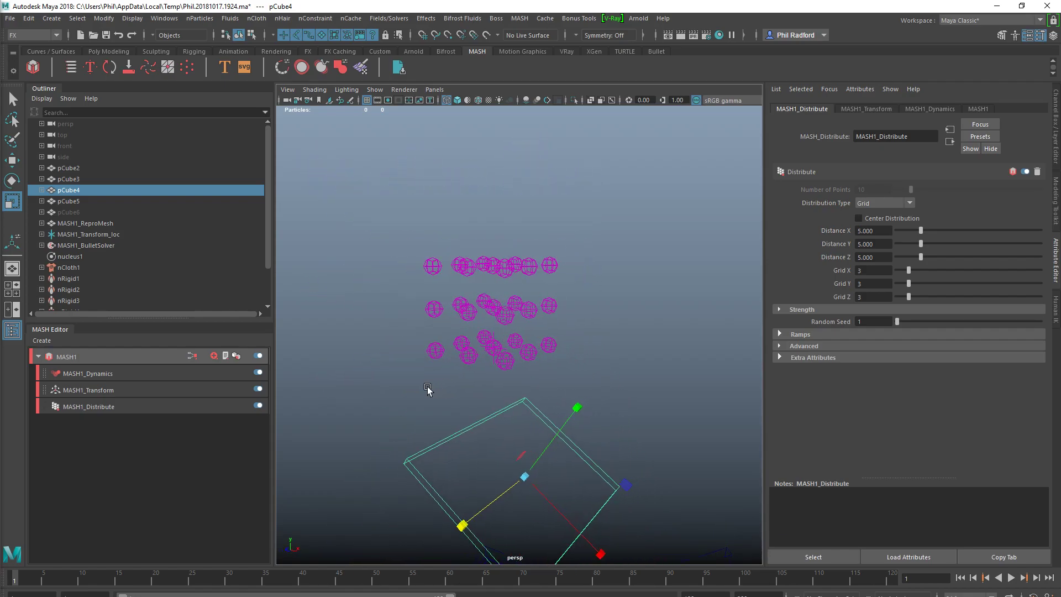
alt+drag(441, 410, 509, 374)
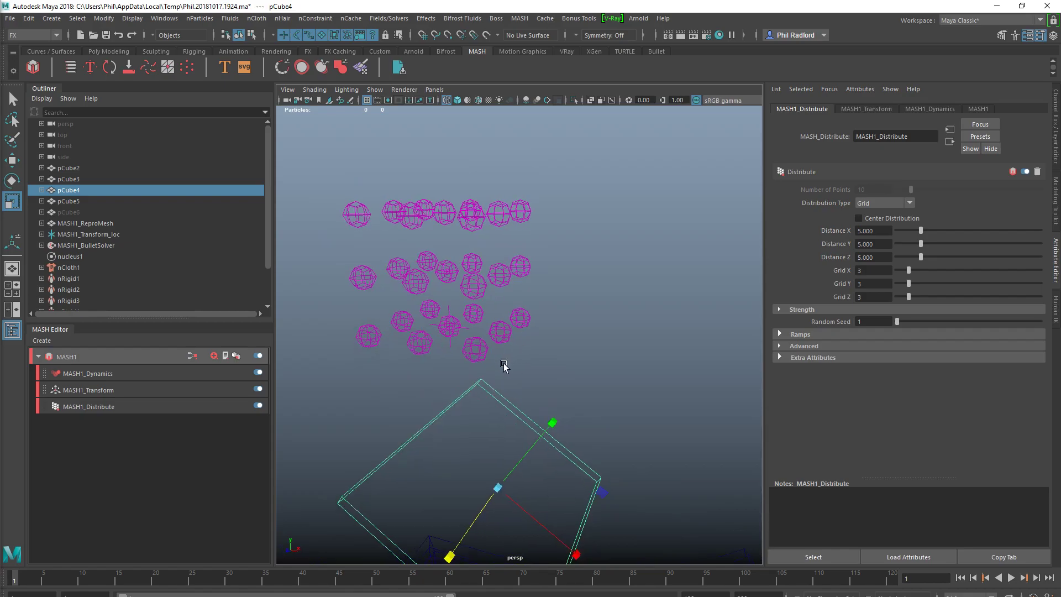
alt+drag(449, 403, 491, 405)
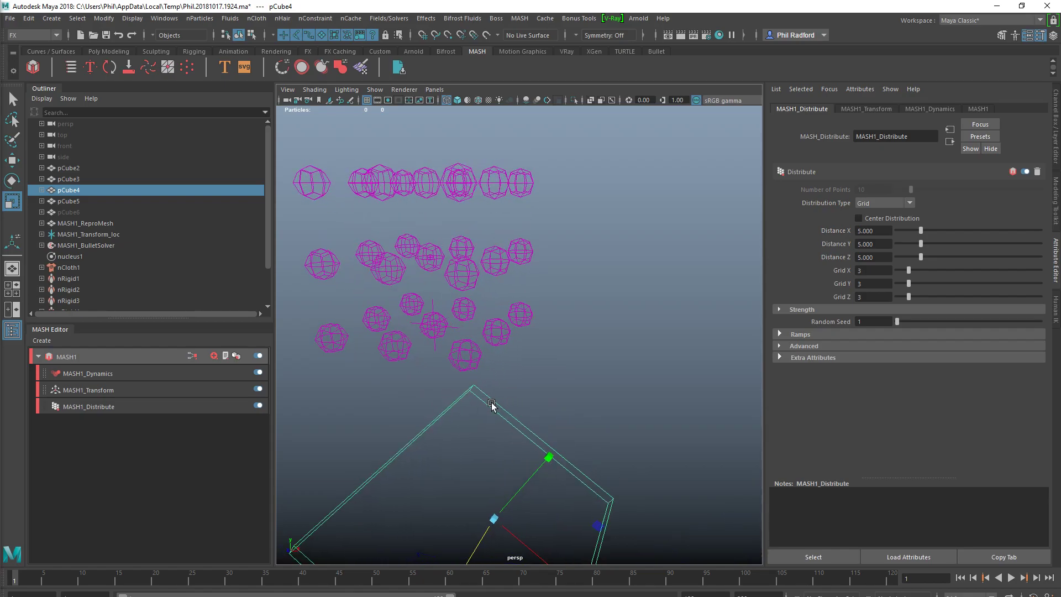
mouse_move(490, 406)
alt+mouse_down()
mouse_move(408, 393)
mouse_move(489, 392)
alt+mouse_up()
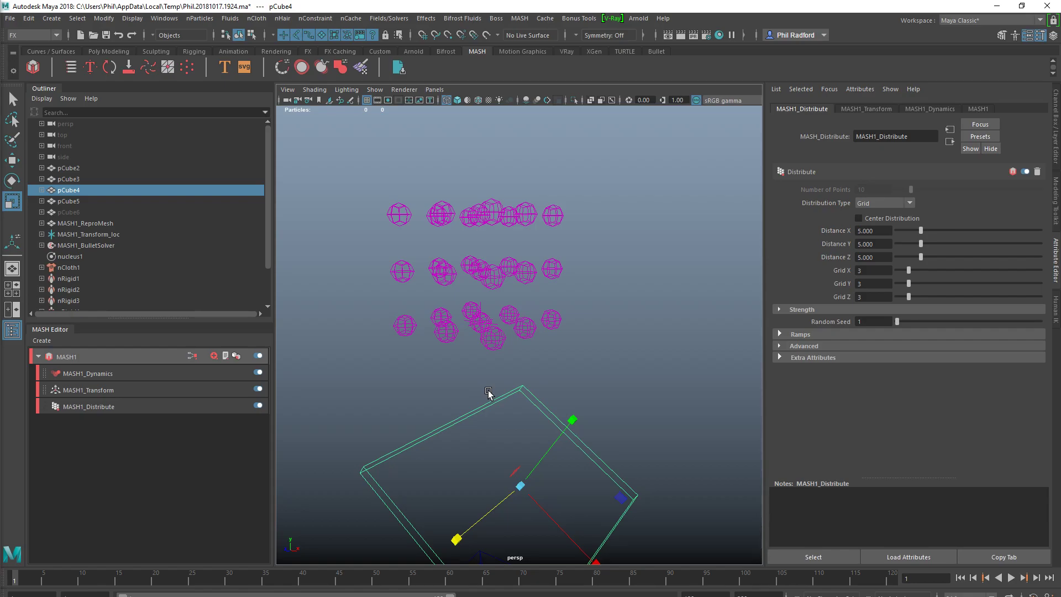
alt+drag(488, 393, 489, 250)
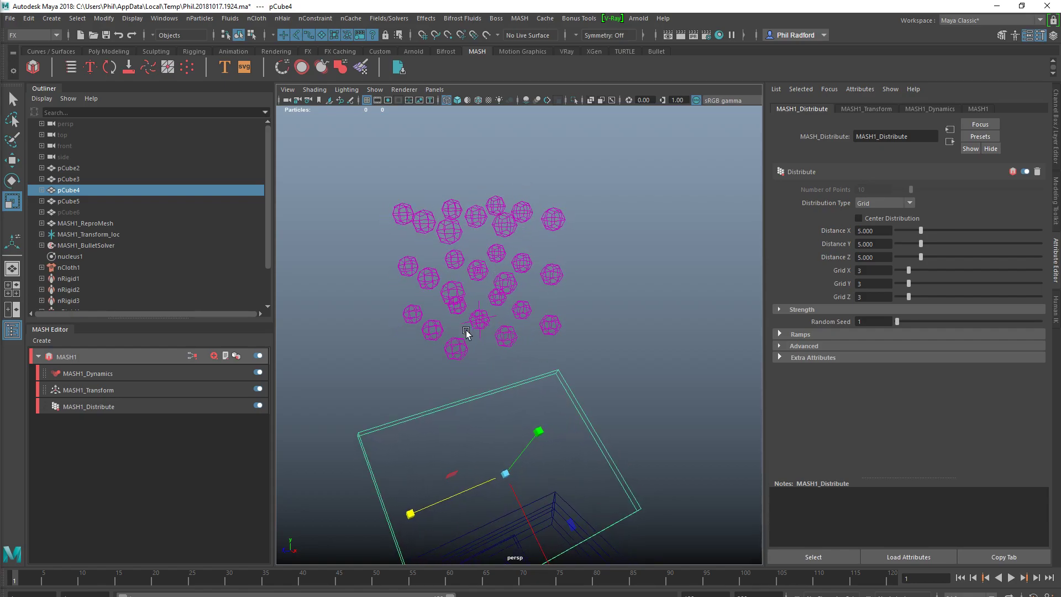
alt+drag(509, 329, 503, 351)
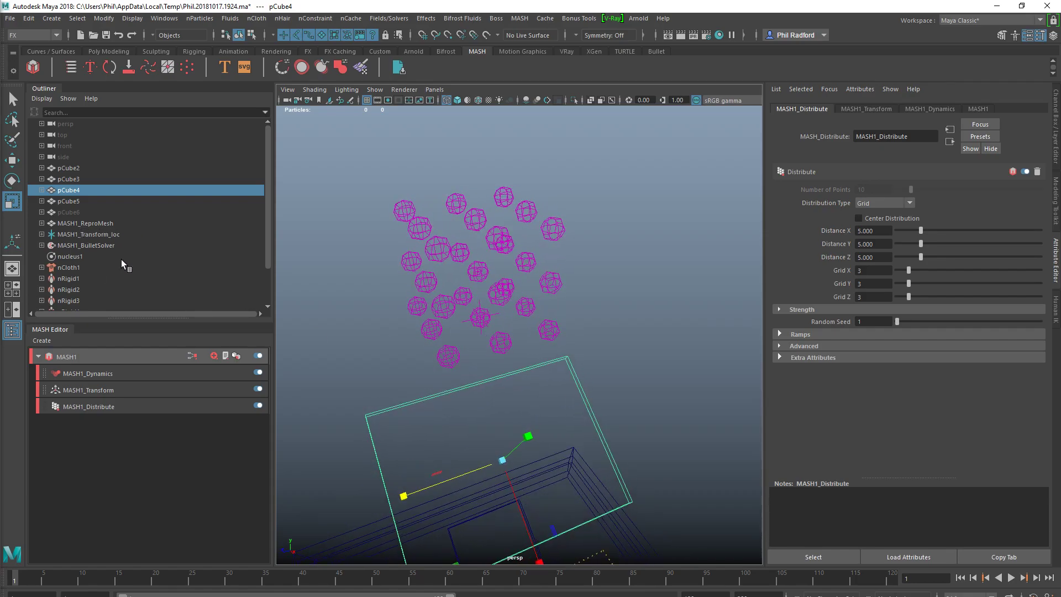
Step: Select the MASH1 node and review its available nodes and its MASH1_Dynamics settings
scroll(124, 260, down, 2)
click(74, 302)
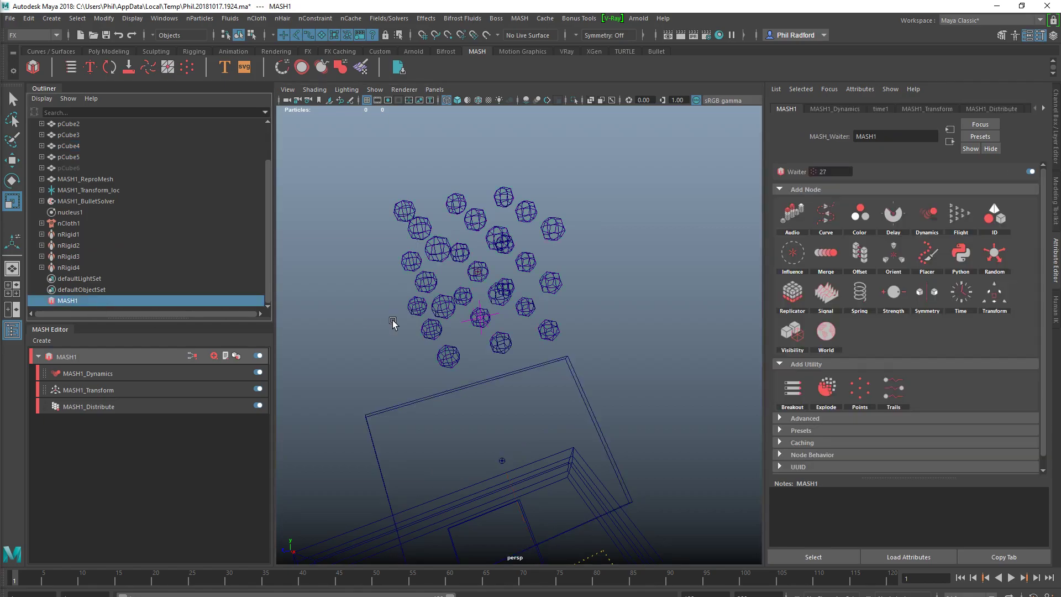
alt+drag(382, 326, 405, 331)
alt+middle_drag(405, 332, 419, 346)
alt+right_drag(420, 346, 461, 342)
alt+drag(461, 342, 458, 339)
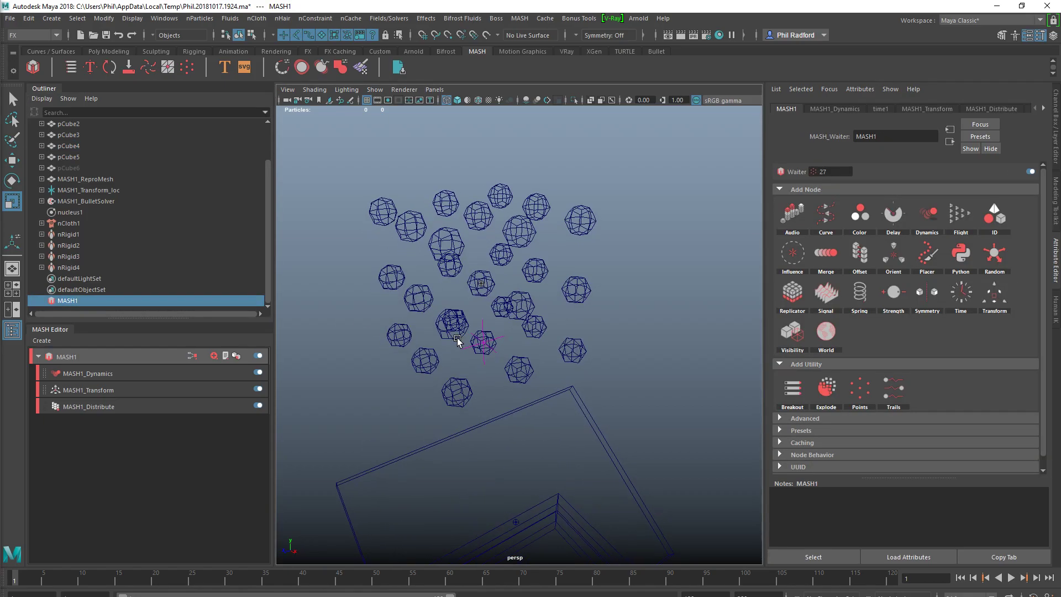
mouse_move(458, 340)
alt+mouse_down()
mouse_move(552, 360)
mouse_move(472, 343)
alt+mouse_up()
alt+drag(656, 385, 574, 386)
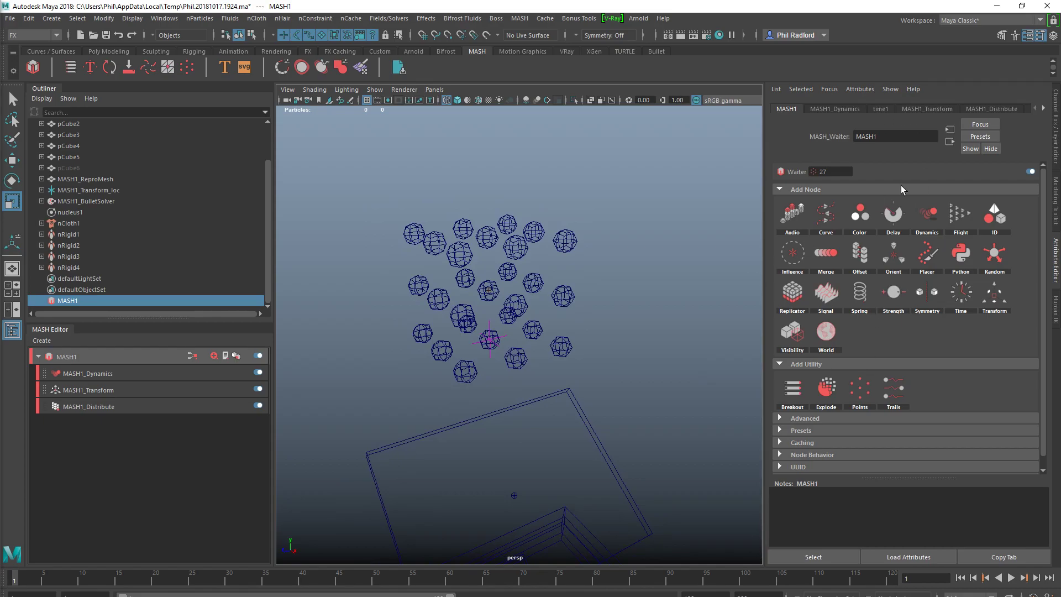
click(852, 111)
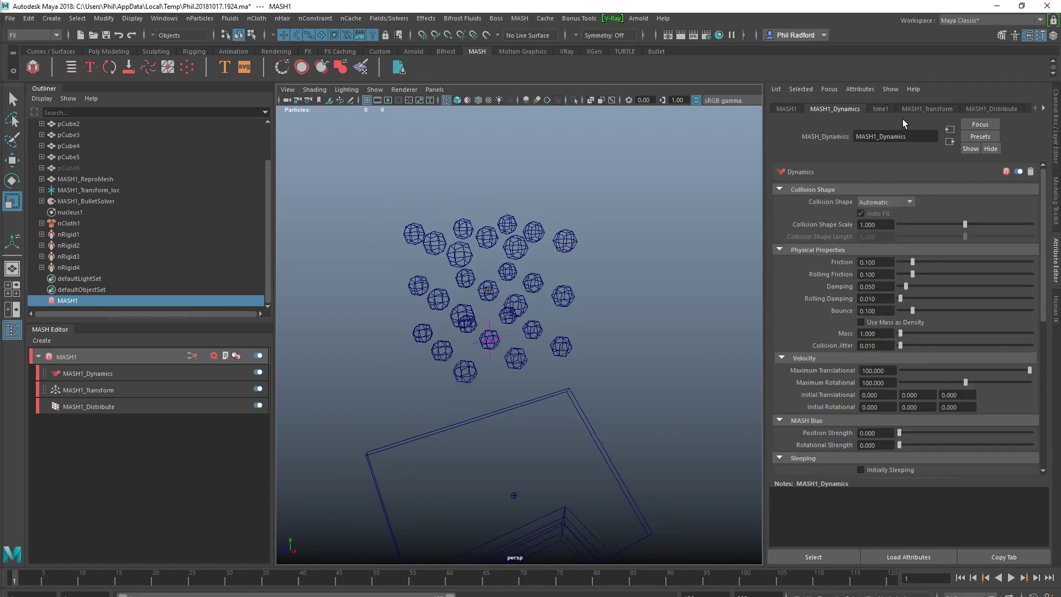
Step: Try a Spherical distribution in MASH1_Distribute with a radius of 2.326 and 50 points
click(108, 408)
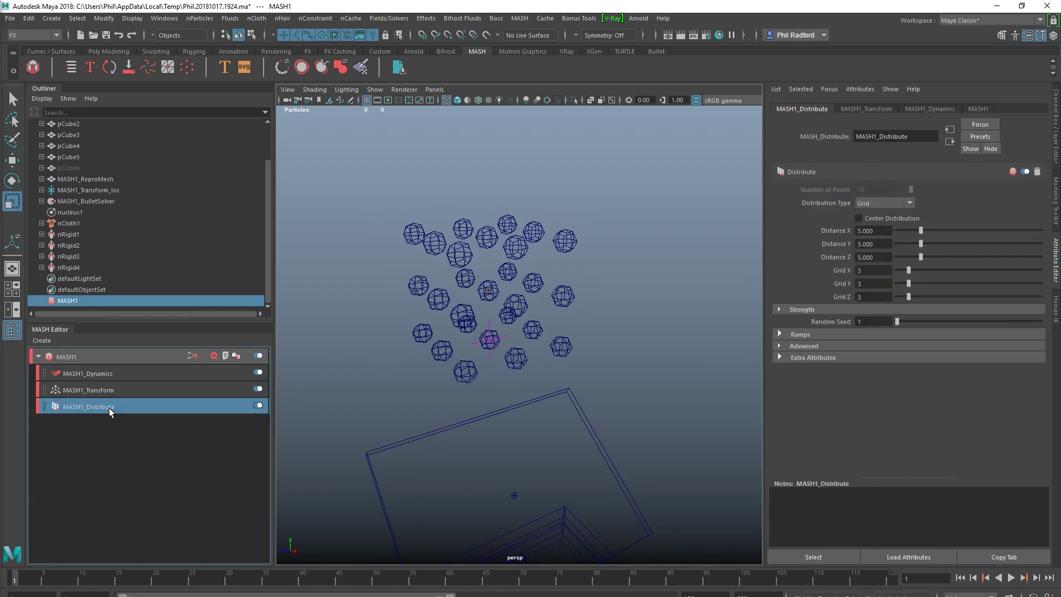
drag(928, 258, 923, 264)
click(875, 204)
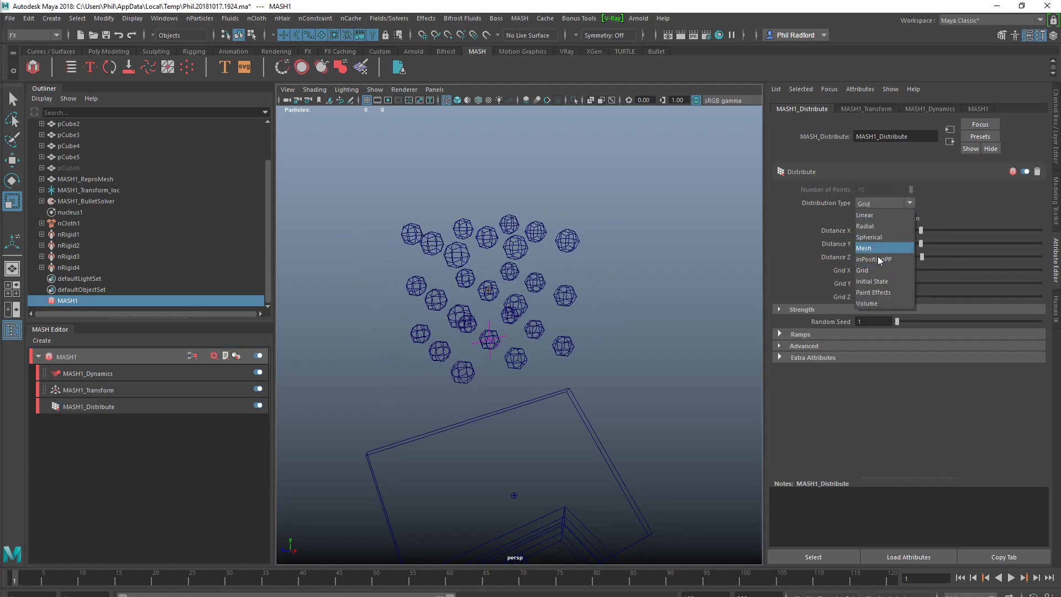
click(883, 238)
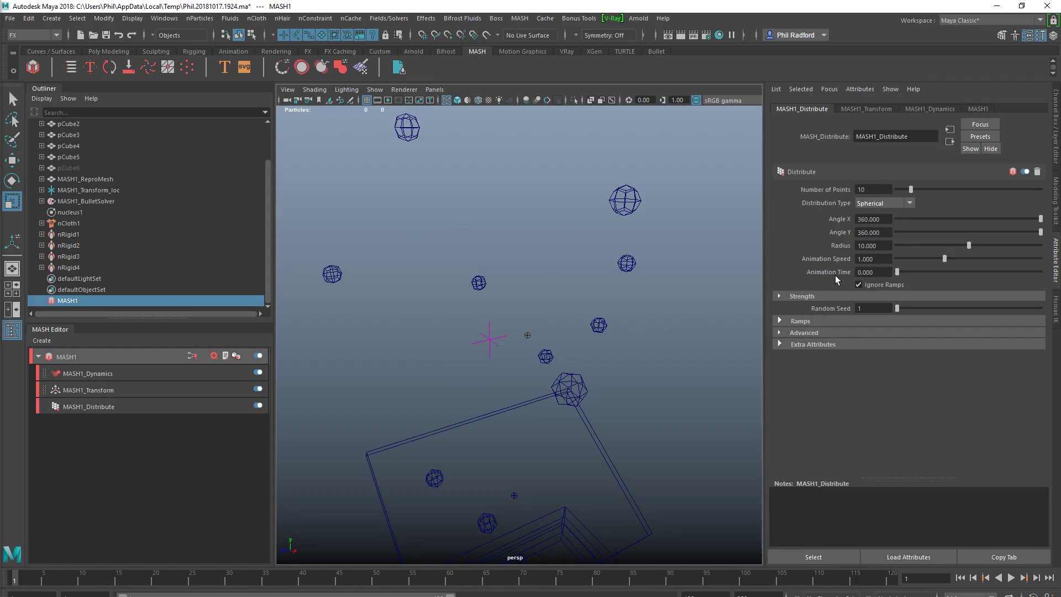
drag(933, 246, 914, 251)
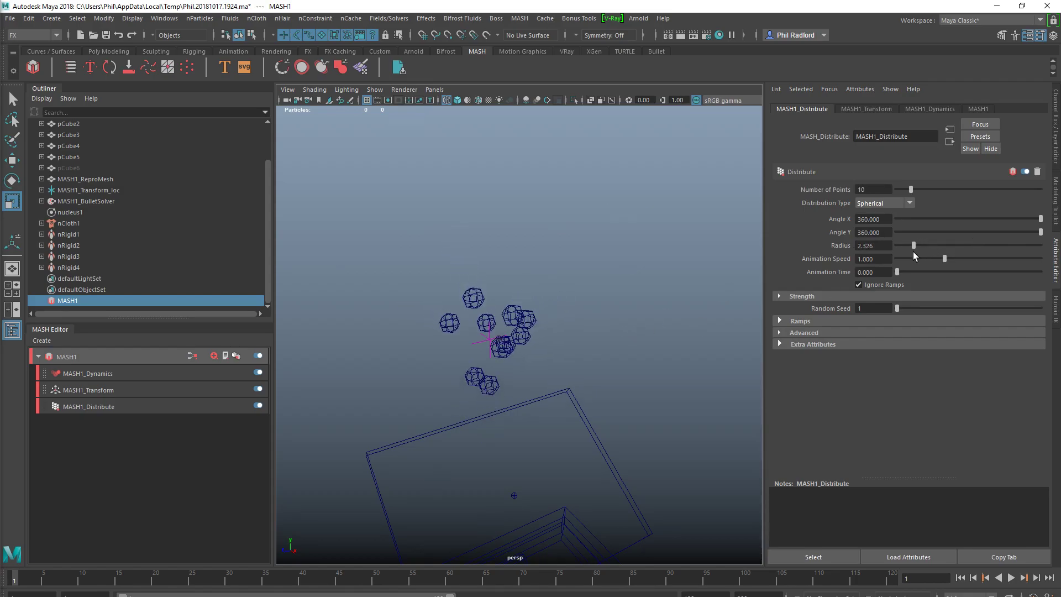
drag(914, 190, 967, 191)
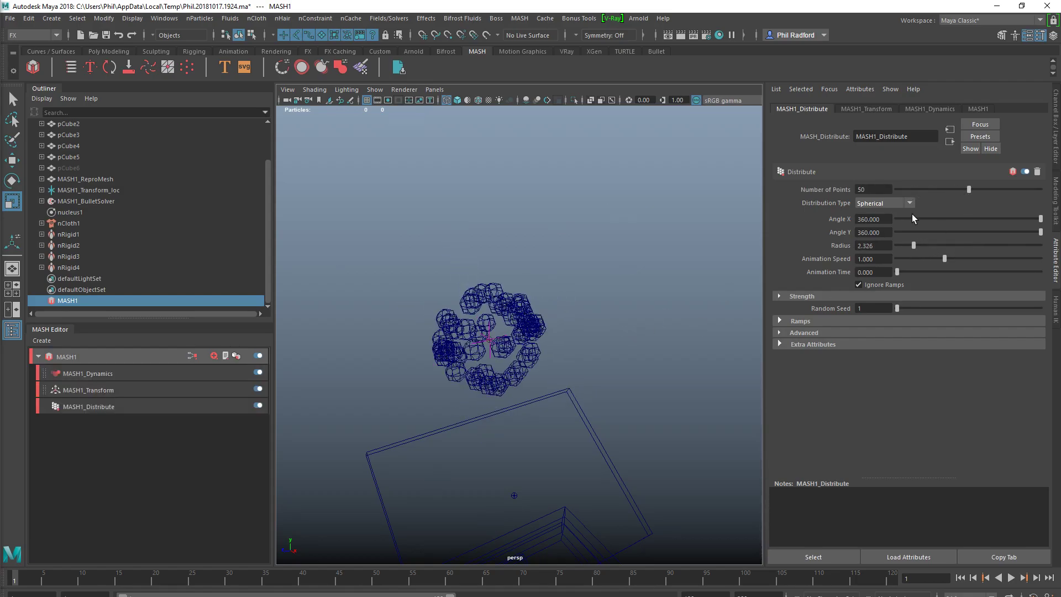
Step: Enlarge the spherical distribution's radius to 3.488 and raise its number of points to 55
alt+right_drag(718, 235, 785, 256)
alt+drag(613, 290, 598, 290)
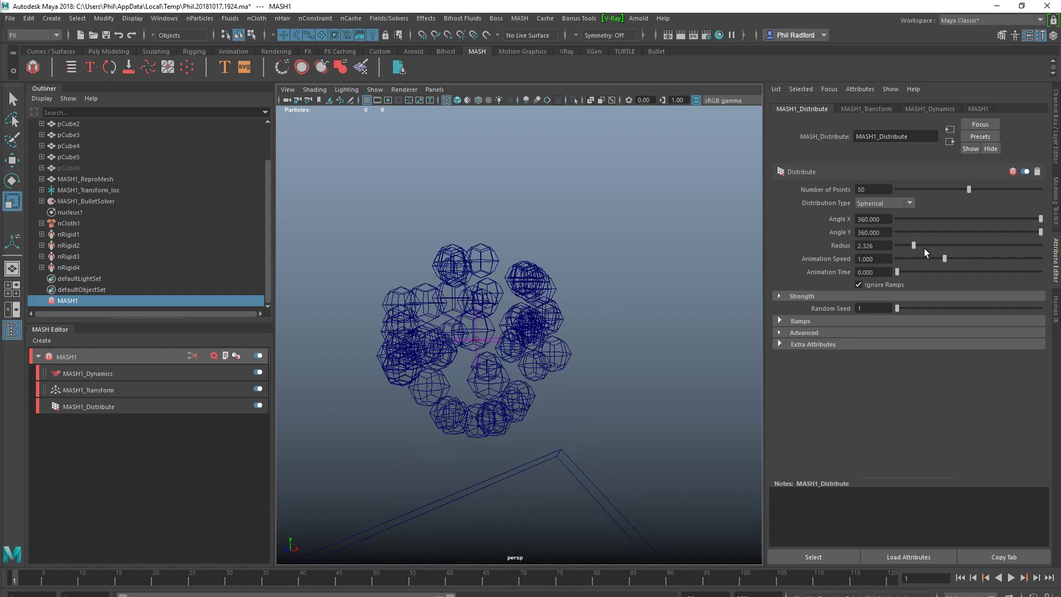
drag(913, 247, 924, 246)
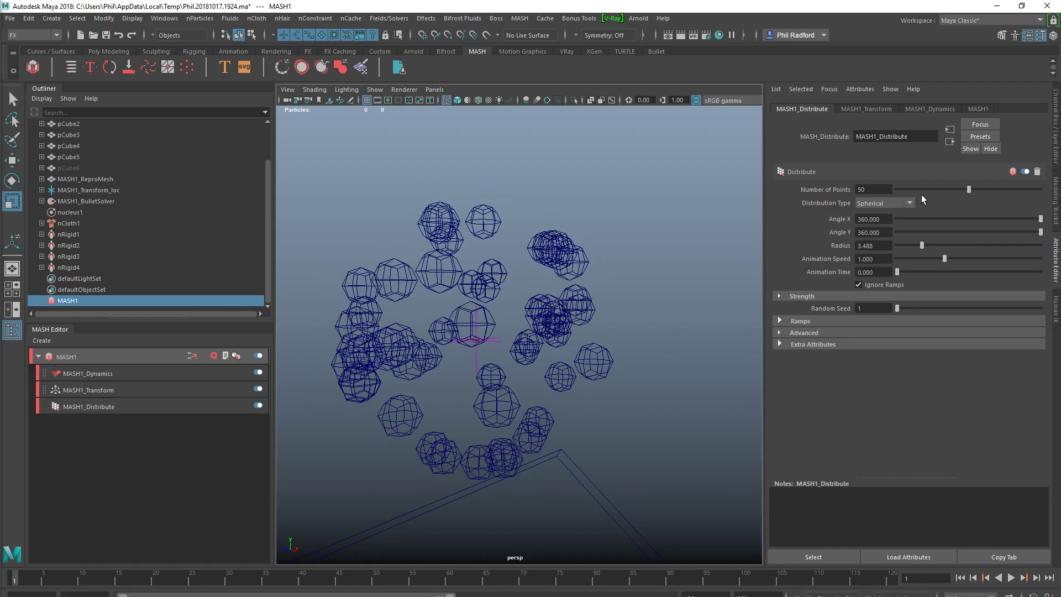
drag(969, 190, 969, 216)
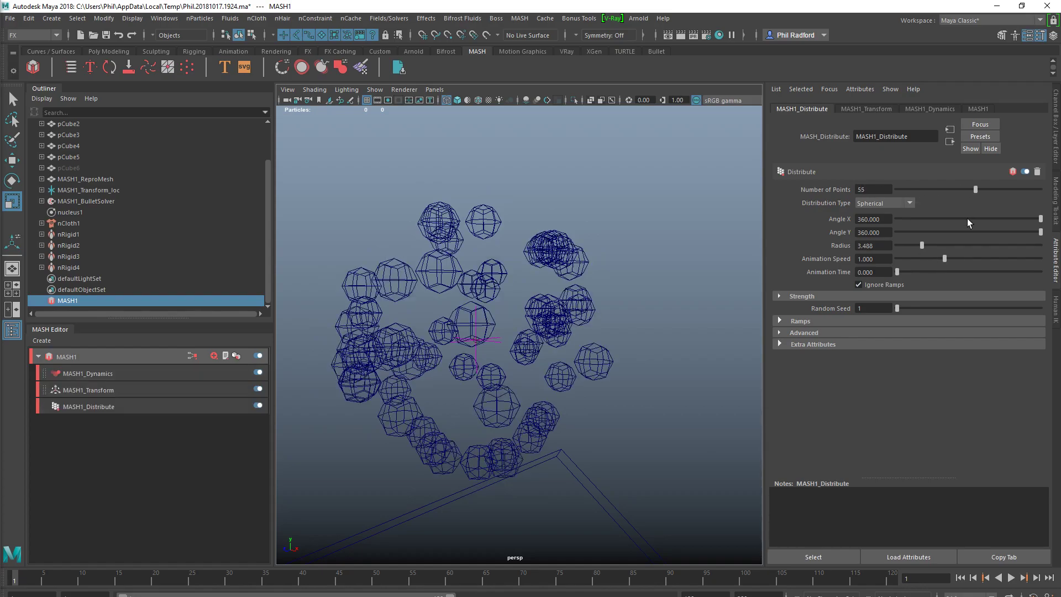
Step: Try an Angle Y of 122.791 for the spherical distribution and restore it to 360
drag(1029, 233, 955, 274)
mouse_move(1032, 218)
mouse_down()
mouse_move(919, 228)
mouse_move(1044, 221)
mouse_up()
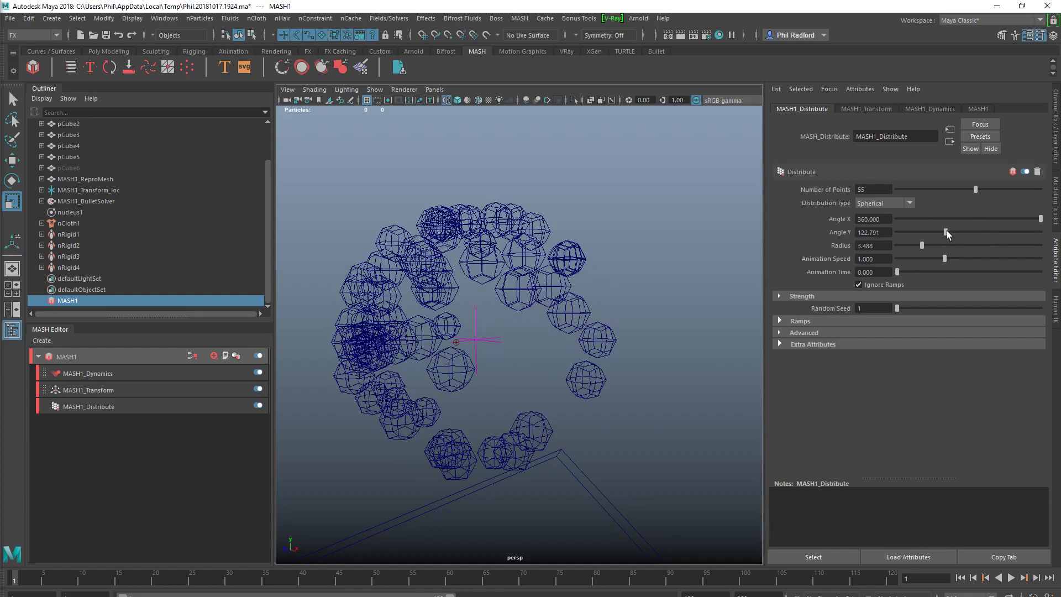
drag(946, 233, 1042, 232)
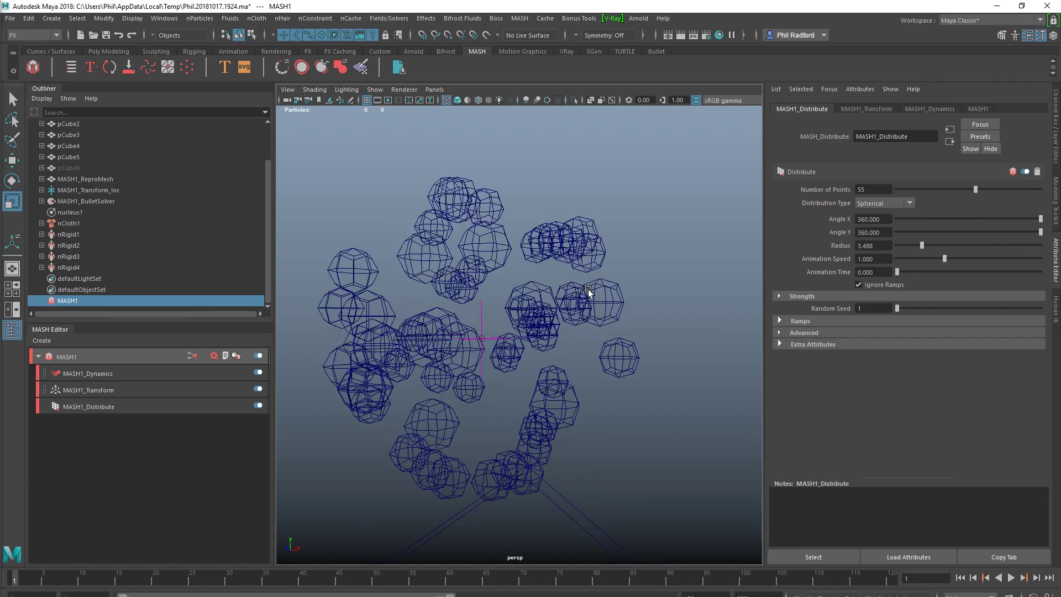
Step: Set the distribution radius to 6.822, switch the distribution type to Radial and set the number of points to 35
drag(921, 245, 946, 245)
click(890, 203)
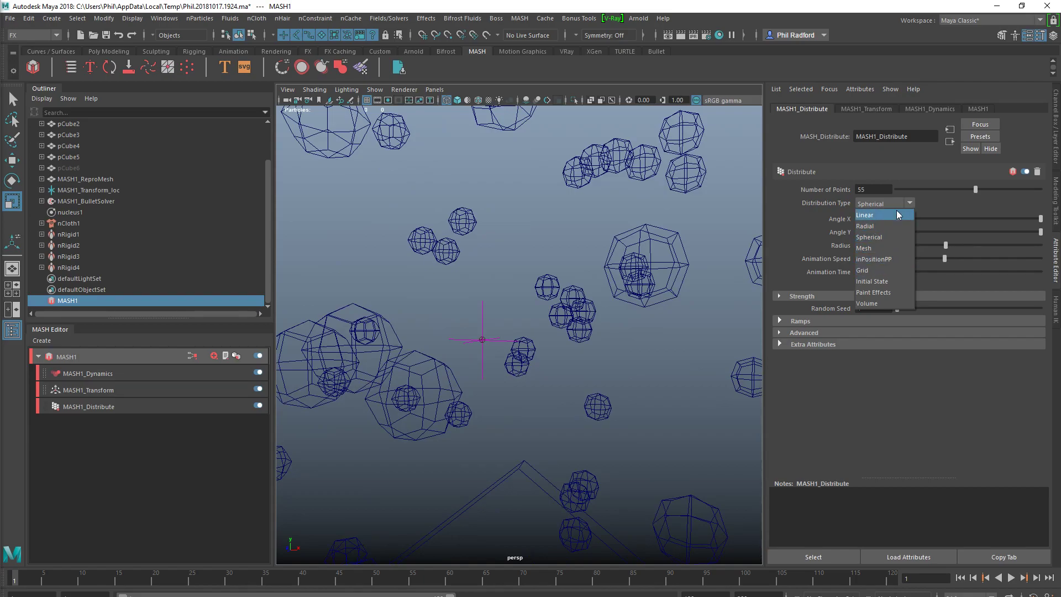
click(884, 226)
alt+right_drag(579, 277, 509, 260)
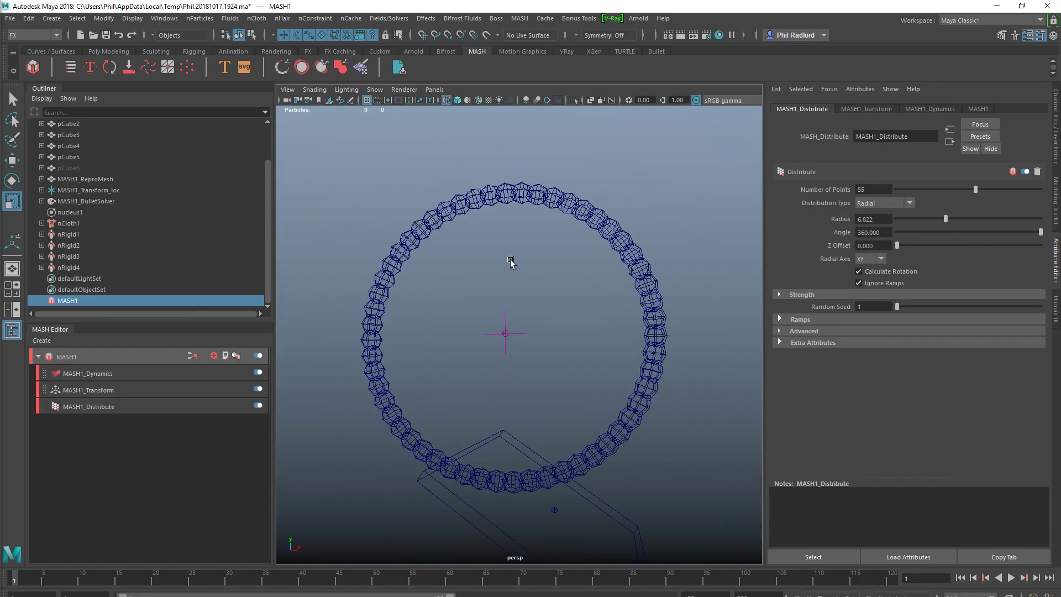
drag(975, 186, 947, 190)
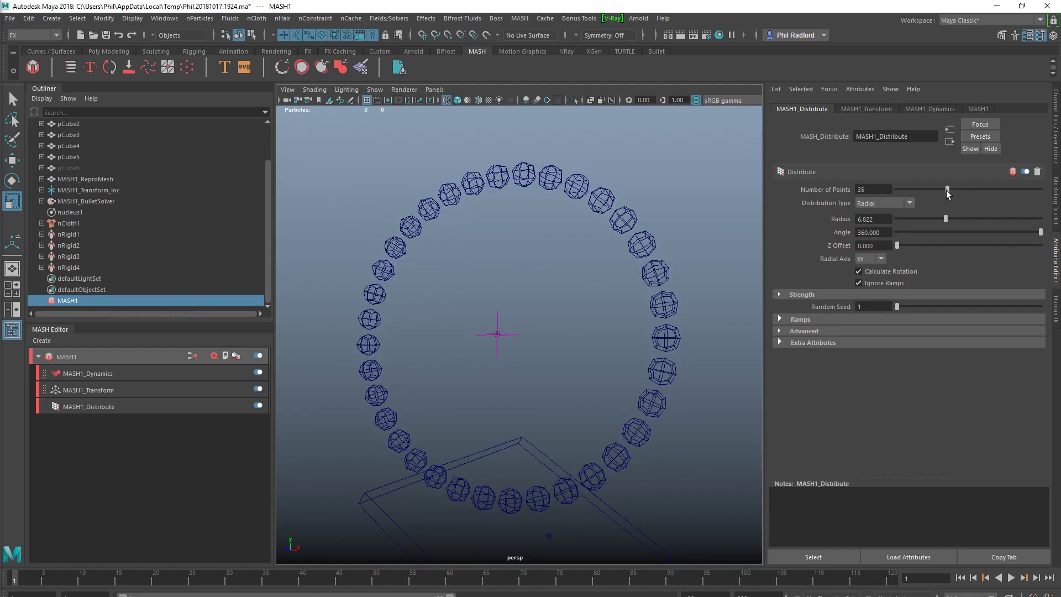
Step: Move the MASH1_Transform_loc locator upward so the ring of balls sits above the top ramp
alt+drag(486, 376, 543, 379)
alt+right_drag(542, 379, 462, 386)
alt+drag(462, 386, 548, 385)
click(531, 334)
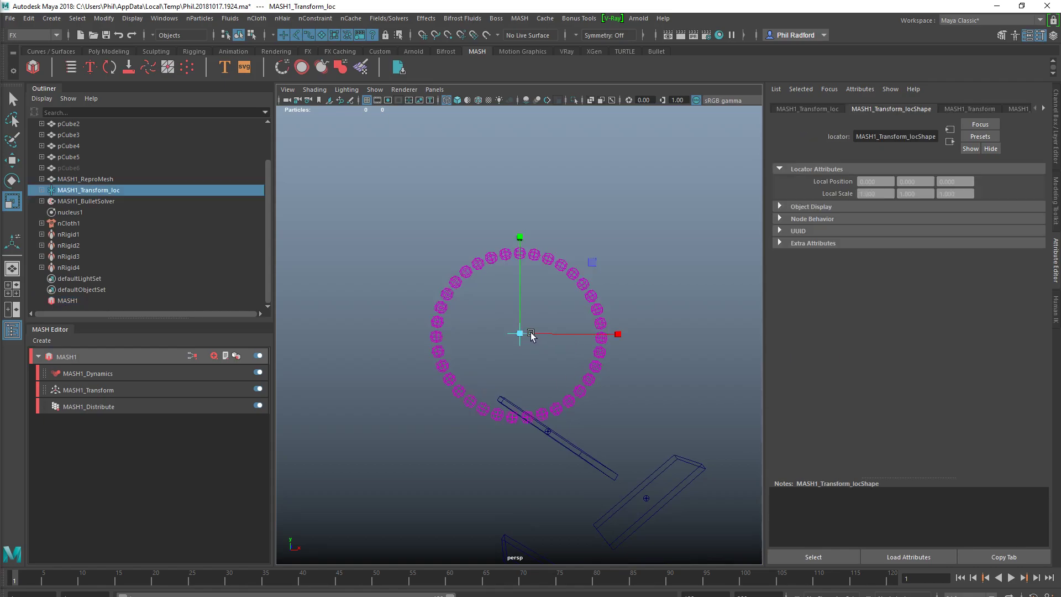
key(w)
alt+drag(531, 334, 551, 354)
alt+drag(671, 485, 706, 517)
Step: Play the simulation to check how the ring of balls falls onto the ramps, and return to the first frame
click(1012, 578)
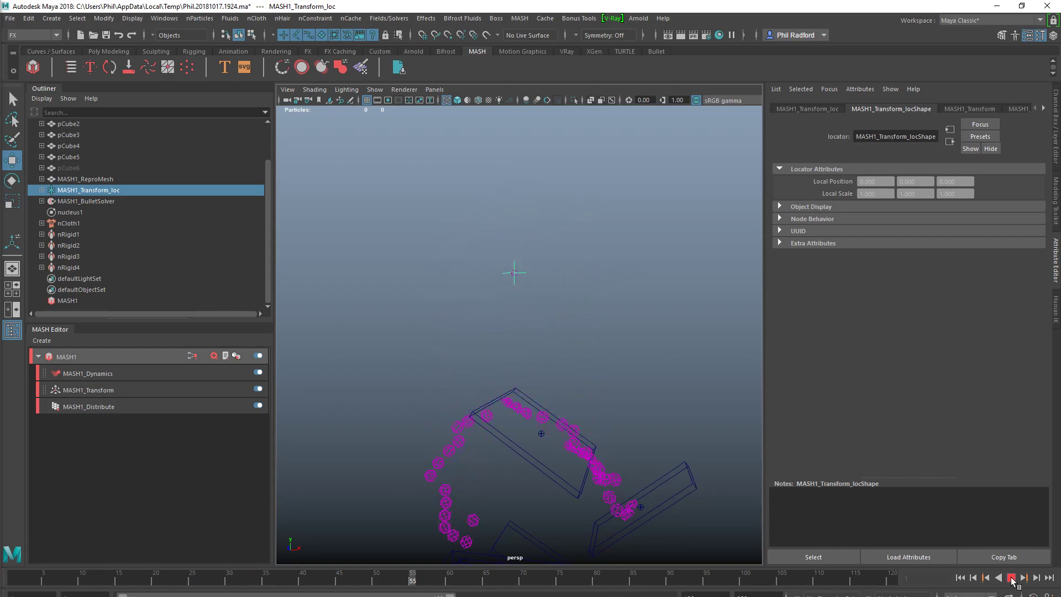
click(1011, 578)
click(961, 578)
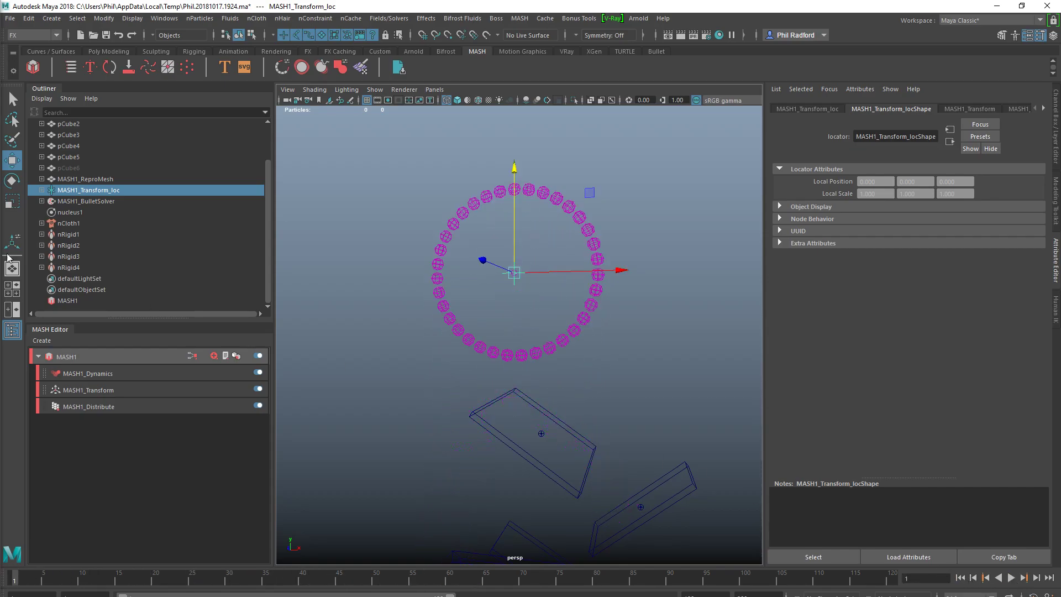
Step: Replace the attributes of nCloth1 with the lava nCloth preset
click(78, 223)
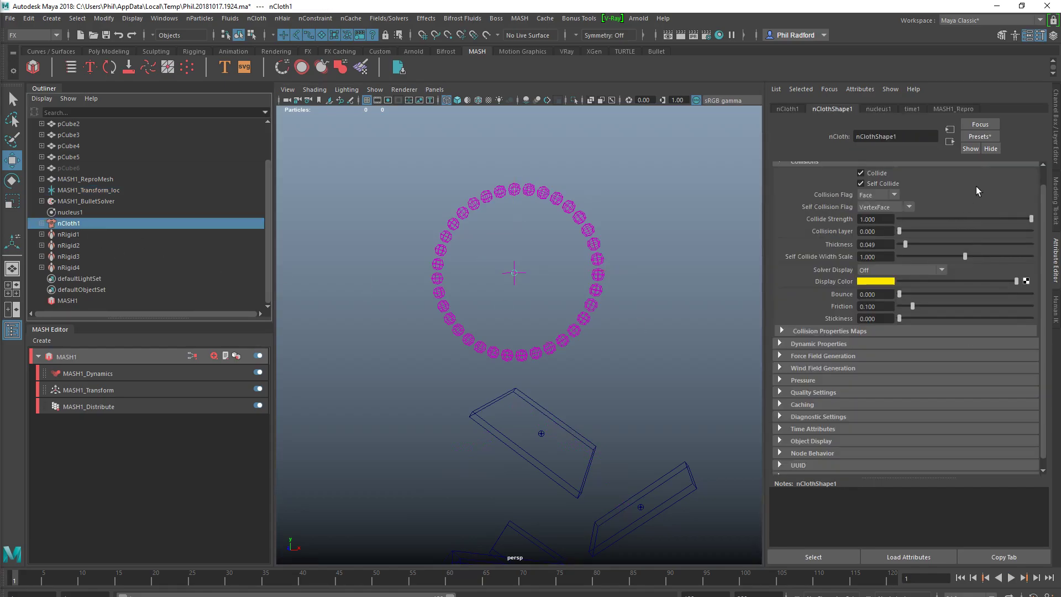
click(977, 137)
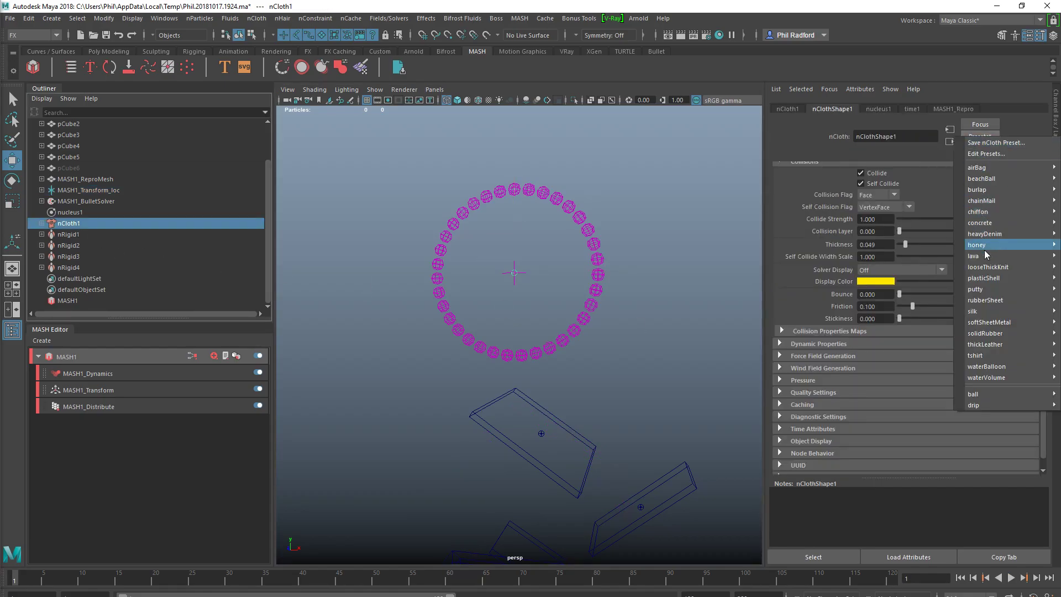
mouse_move(988, 280)
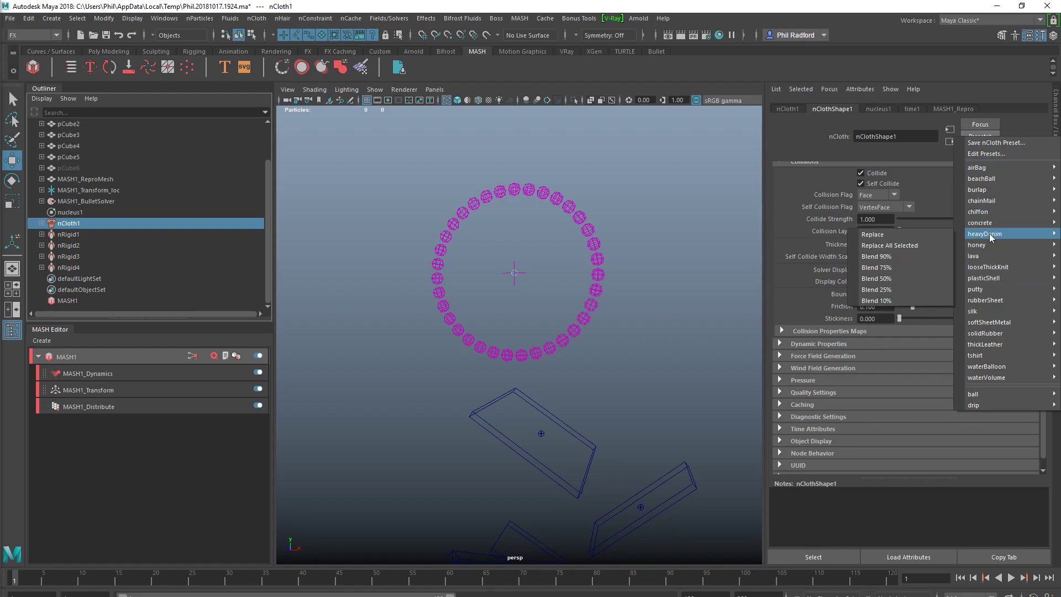
mouse_move(989, 255)
click(873, 257)
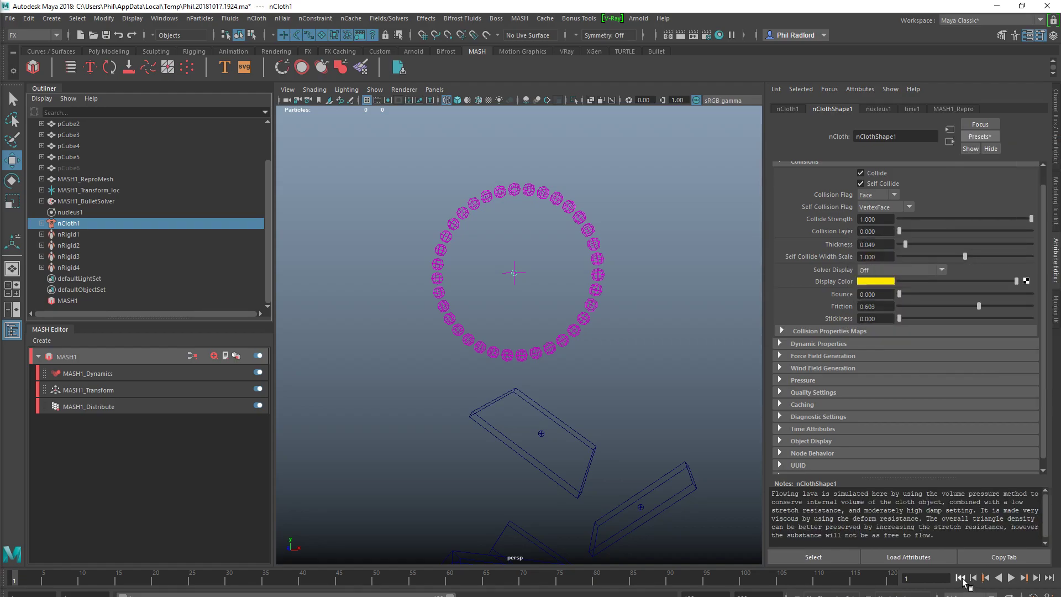
Step: Play the simulation to about frame 85 and examine how the lava-like ring of balls collides with the ramps
click(1011, 579)
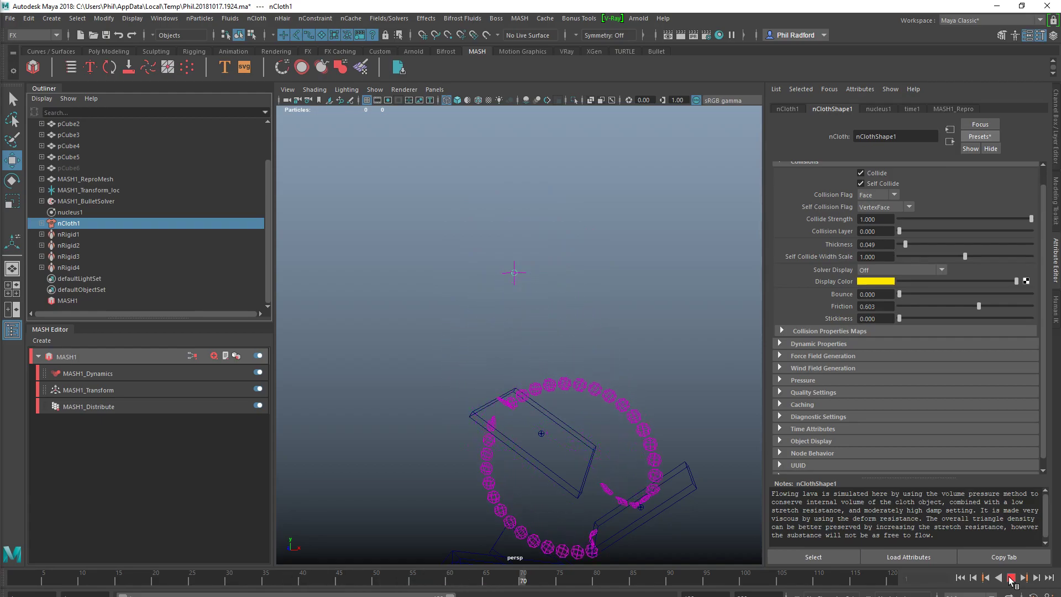
click(1010, 581)
alt+drag(587, 414, 575, 431)
alt+middle_drag(576, 431, 549, 309)
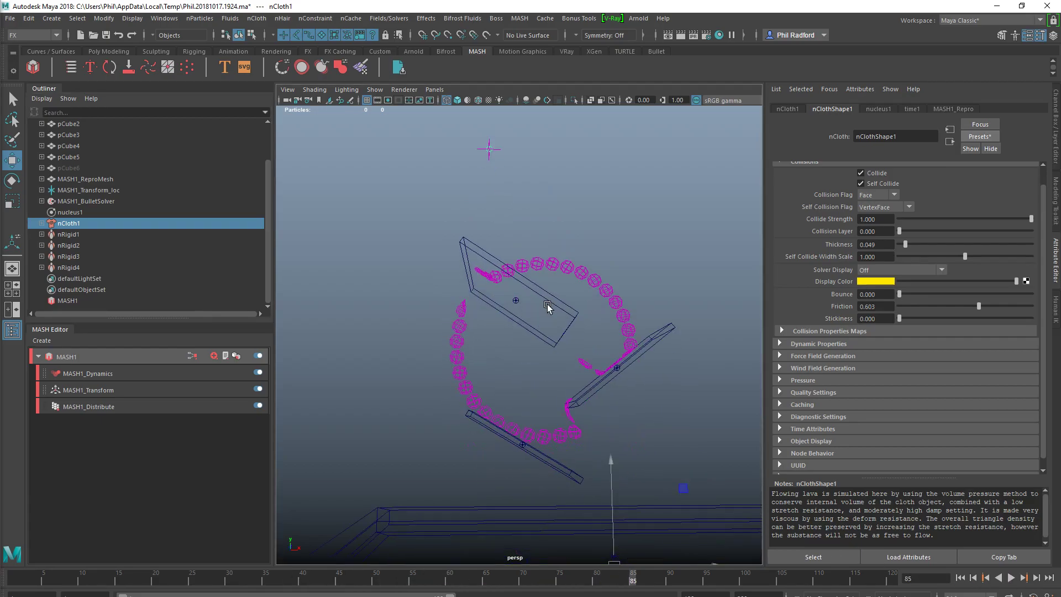
alt+right_drag(550, 309, 477, 317)
alt+drag(476, 315, 476, 316)
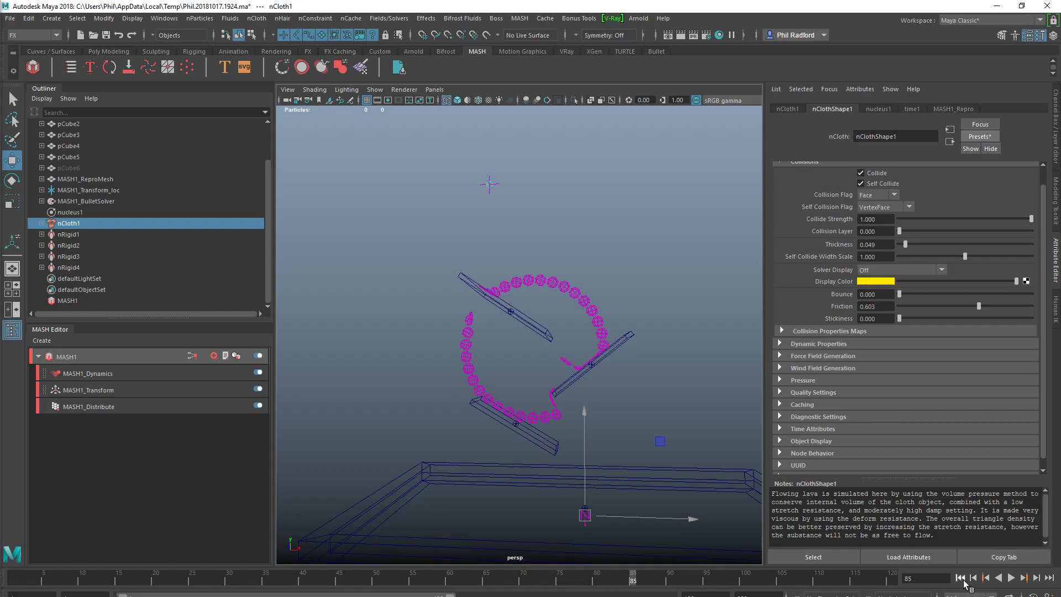
Step: Replay the simulation from the first frame to about frame 115, inspect the deformed ring on the ramps, and return to the first frame
click(962, 579)
click(1011, 578)
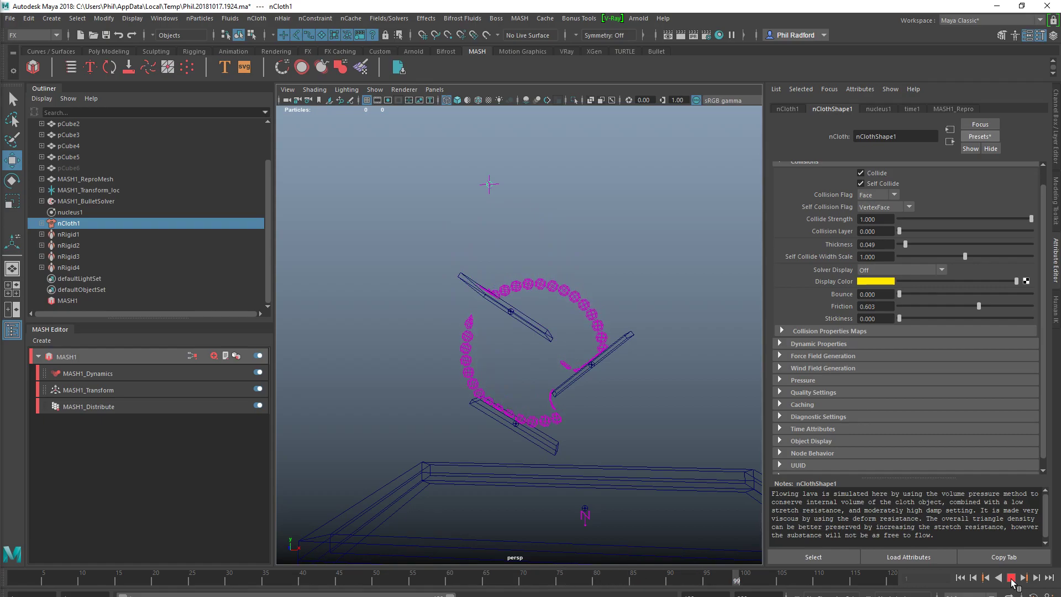
click(1011, 578)
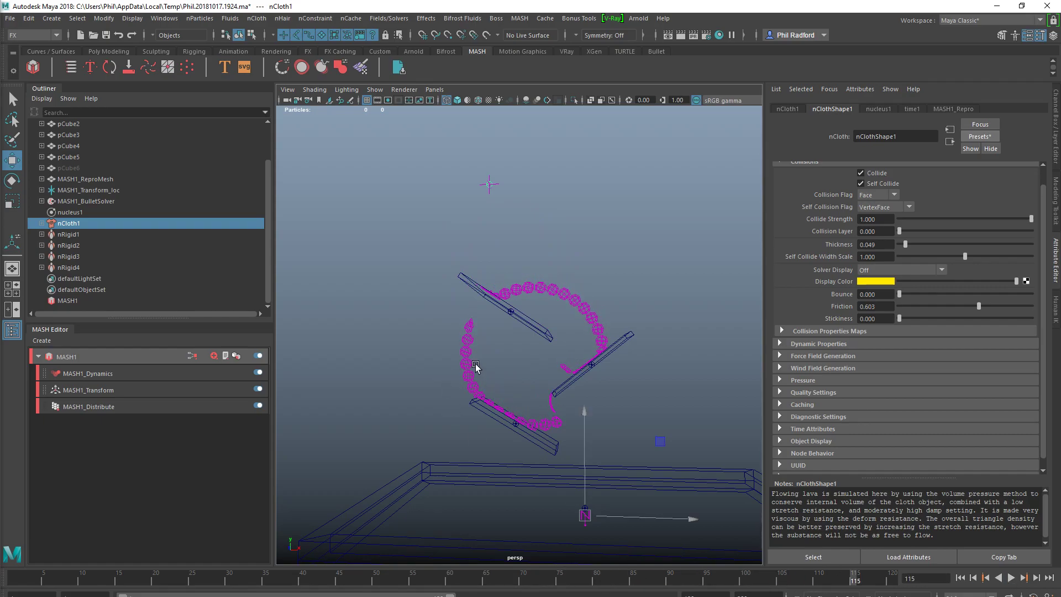
alt+right_drag(492, 382, 607, 379)
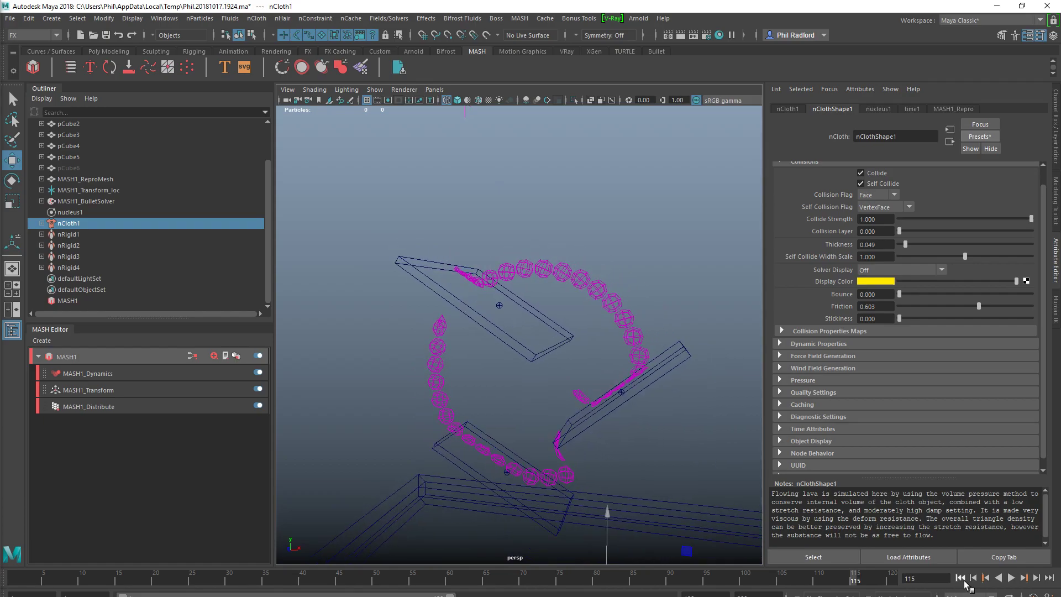
click(964, 581)
alt+middle_drag(540, 321, 561, 395)
alt+right_drag(561, 394, 456, 384)
alt+middle_drag(500, 359, 506, 379)
alt+drag(505, 380, 490, 397)
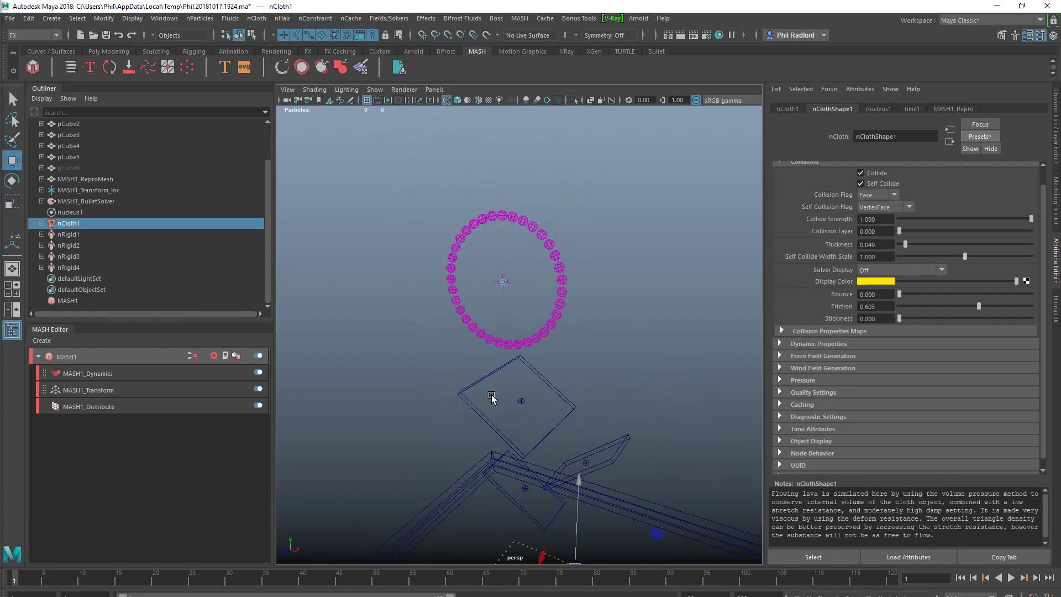